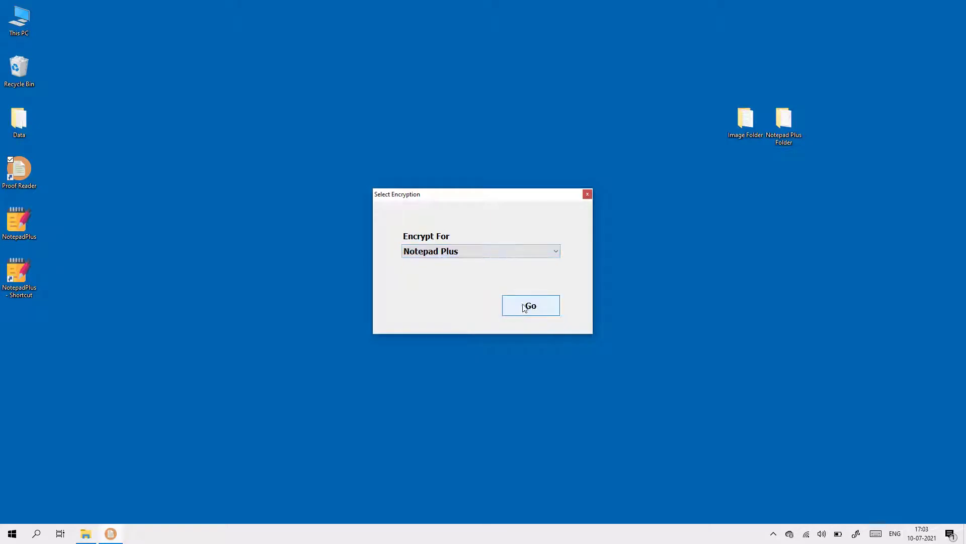
- Open the proofreader with encryption for Notepad Plus and load Image Folder from the desktop as the image folder
{"action": "left_click", "coordinate": [524, 304]}
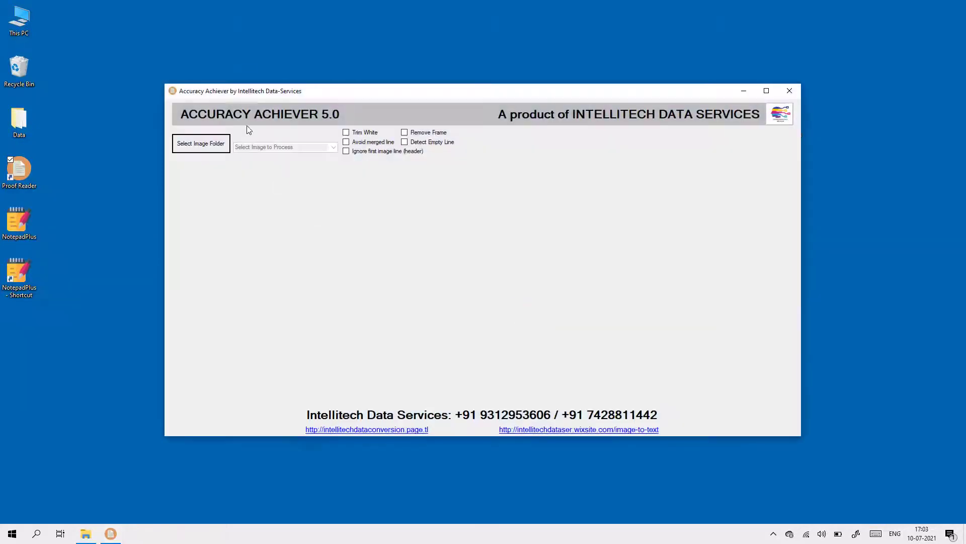
{"action": "left_click", "coordinate": [215, 141]}
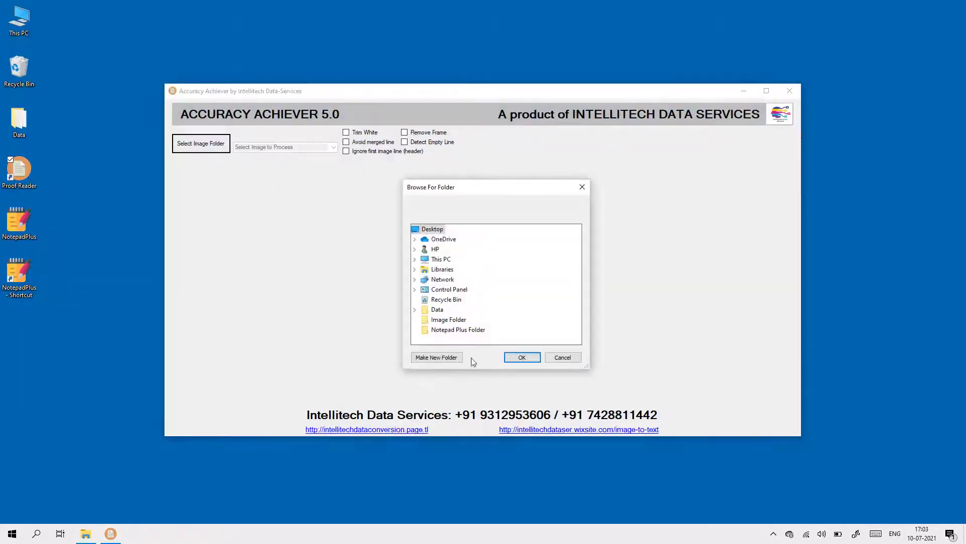
{"action": "left_click", "coordinate": [445, 320]}
{"action": "left_click", "coordinate": [522, 358]}
- Load Notepad Plus Folder from the desktop as the text folder
{"action": "left_click", "coordinate": [212, 173]}
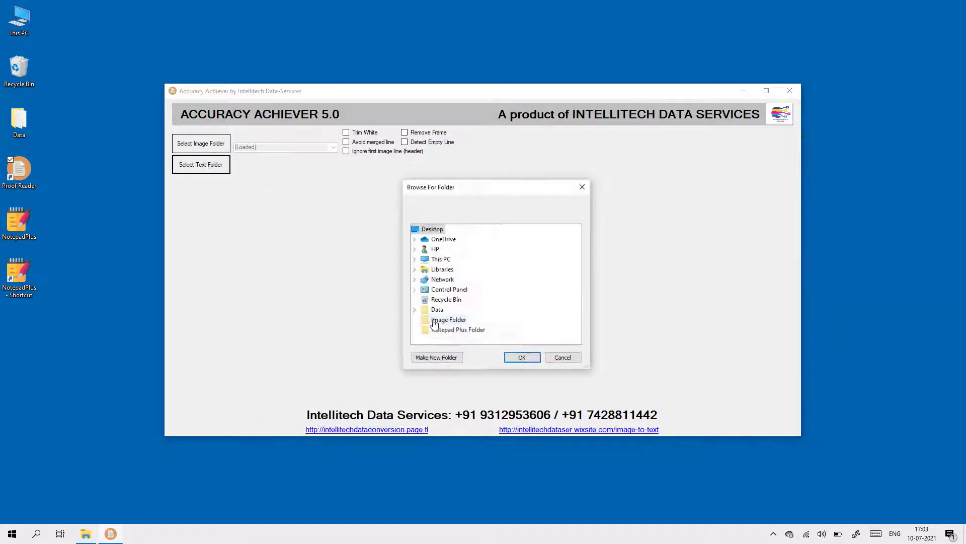
{"action": "left_click", "coordinate": [456, 328]}
{"action": "left_click", "coordinate": [522, 355]}
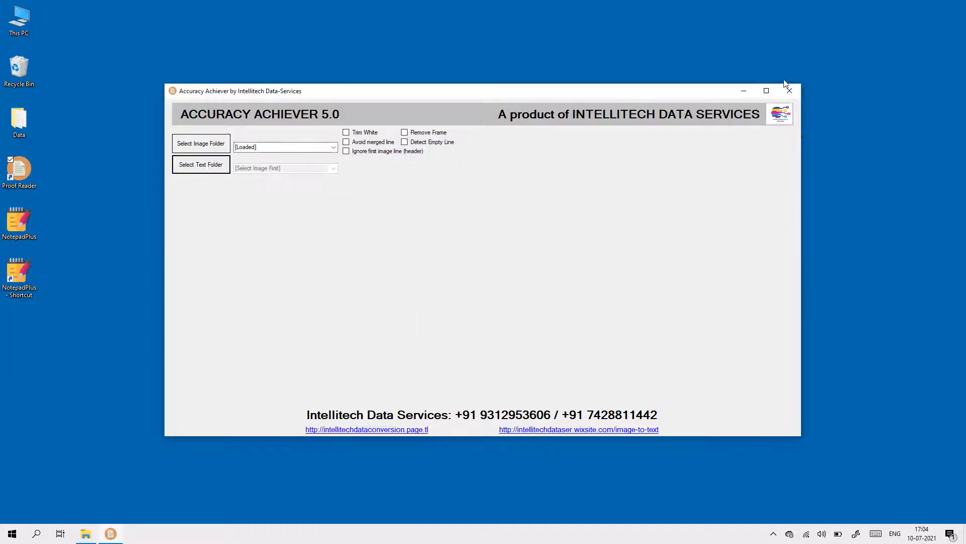
- Maximize the window, choose the image 2801.JPEG and start proofreading it
{"action": "left_click", "coordinate": [766, 90]}
{"action": "left_click", "coordinate": [155, 61]}
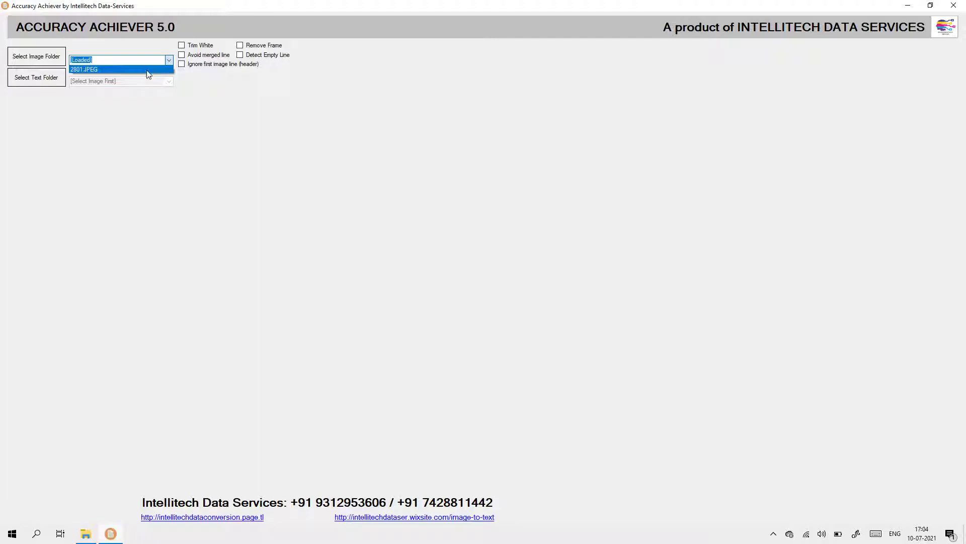
{"action": "left_click", "coordinate": [160, 72]}
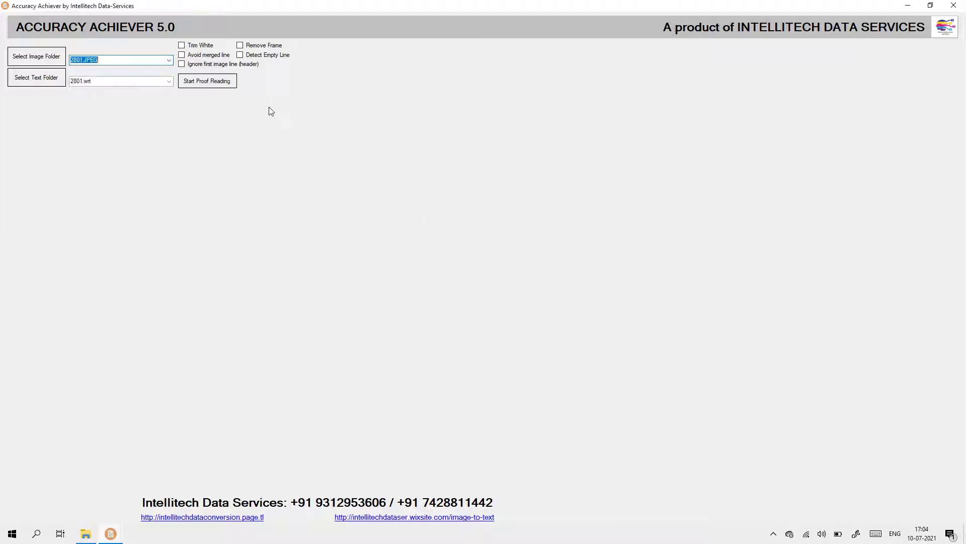
{"action": "left_click", "coordinate": [221, 82]}
{"action": "left_click", "coordinate": [556, 299]}
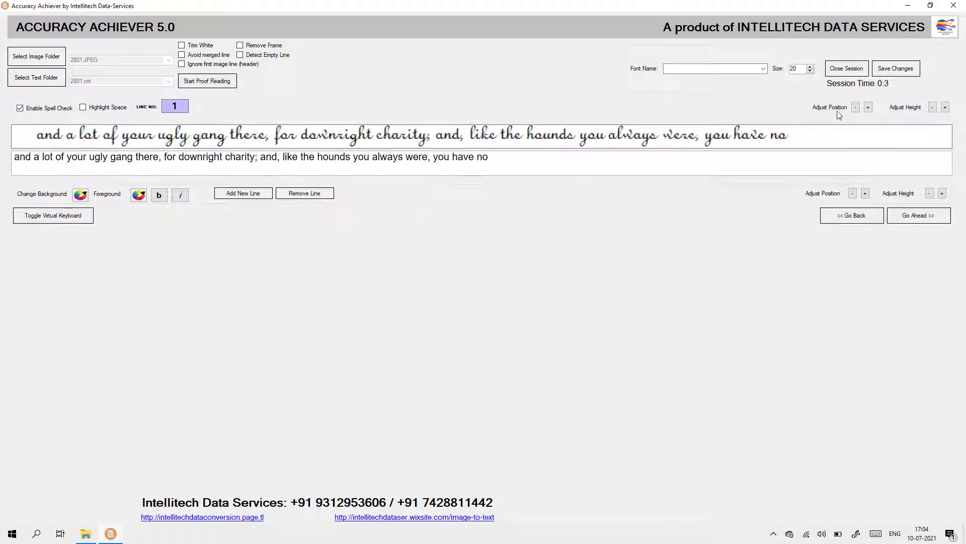
- Shift the scanned image line leftward so its beginning roughly lines up with the typed text underneath
{"action": "left_click", "coordinate": [855, 109]}
{"action": "left_click", "coordinate": [855, 109]}
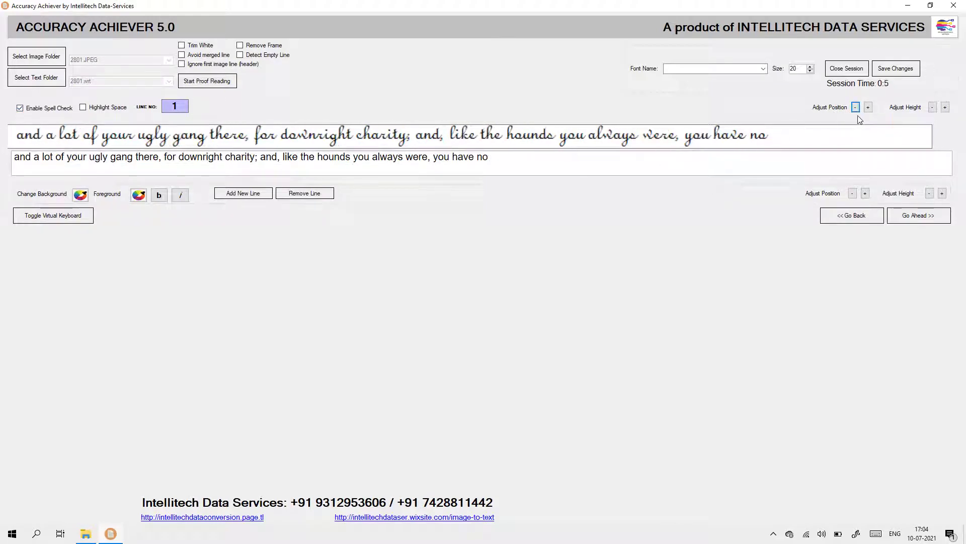
{"action": "left_click", "coordinate": [869, 108]}
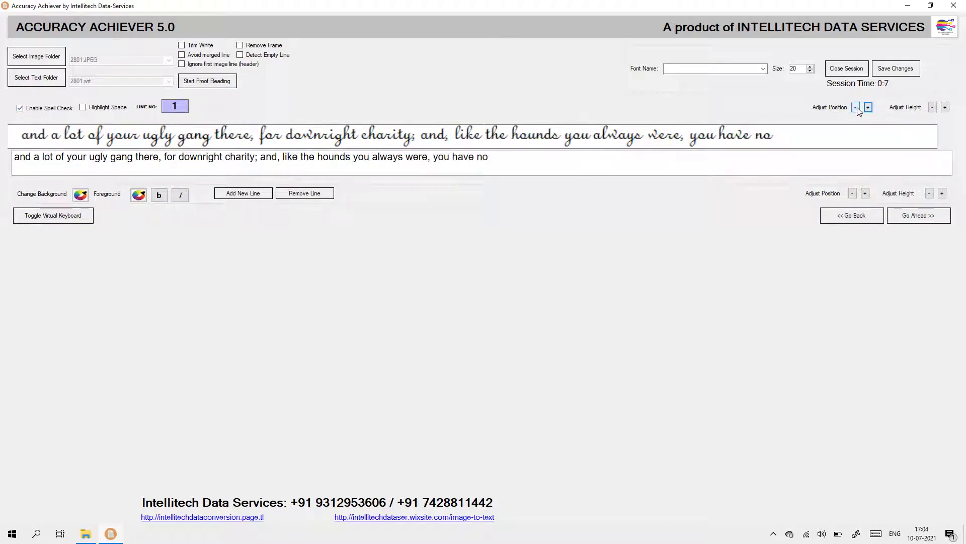
{"action": "left_click", "coordinate": [855, 107]}
- Increase the typed text's font size to 32 so its length matches the image line
{"action": "left_click", "coordinate": [810, 66]}
{"action": "left_click", "coordinate": [810, 67]}
{"action": "left_click", "coordinate": [810, 67]}
{"action": "left_click", "coordinate": [811, 67]}
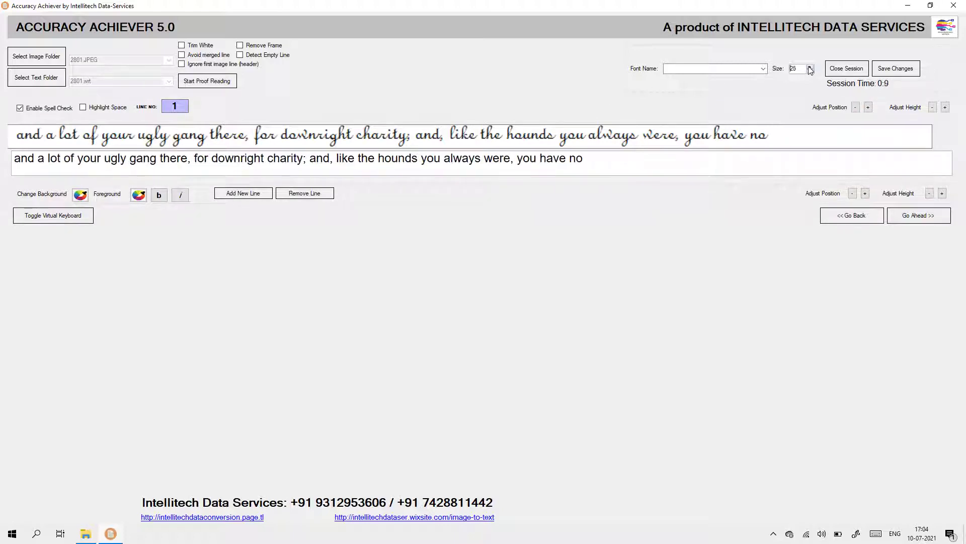
{"action": "left_click", "coordinate": [810, 67]}
{"action": "left_click", "coordinate": [810, 66]}
{"action": "left_click", "coordinate": [810, 67]}
{"action": "left_click", "coordinate": [811, 66]}
{"action": "left_click", "coordinate": [810, 67]}
{"action": "left_click", "coordinate": [811, 66]}
{"action": "left_click", "coordinate": [810, 67]}
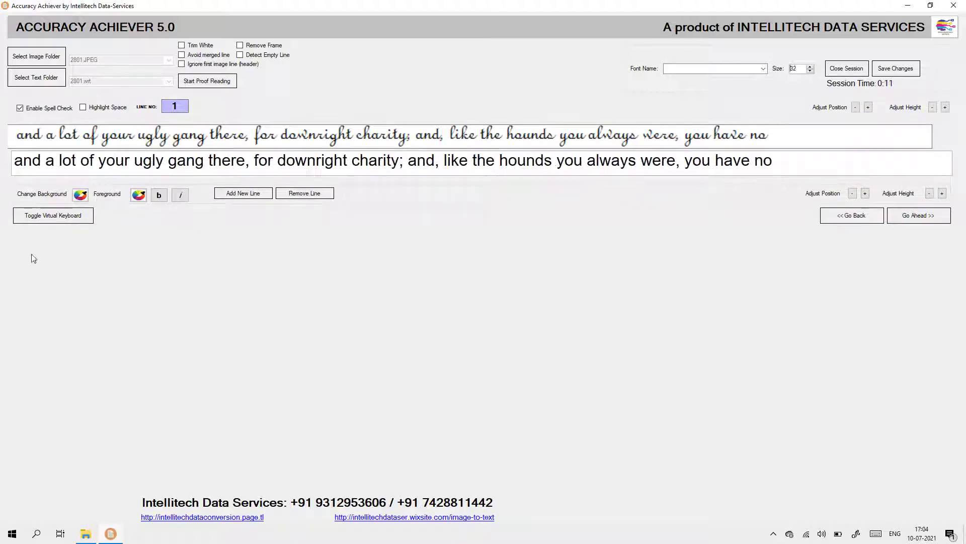
- Change the background of the typed text line to cyan
{"action": "left_click", "coordinate": [80, 195]}
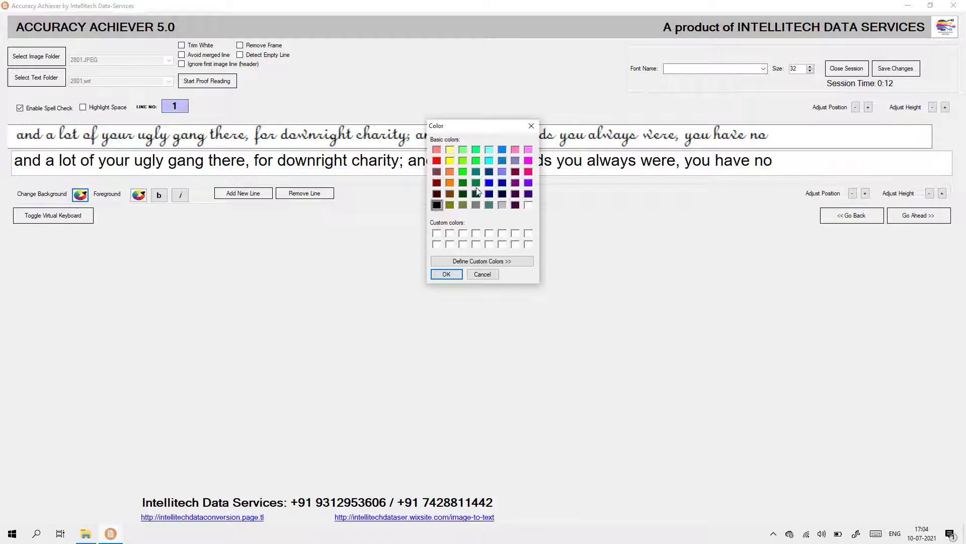
{"action": "left_click", "coordinate": [489, 161]}
{"action": "left_click", "coordinate": [446, 274]}
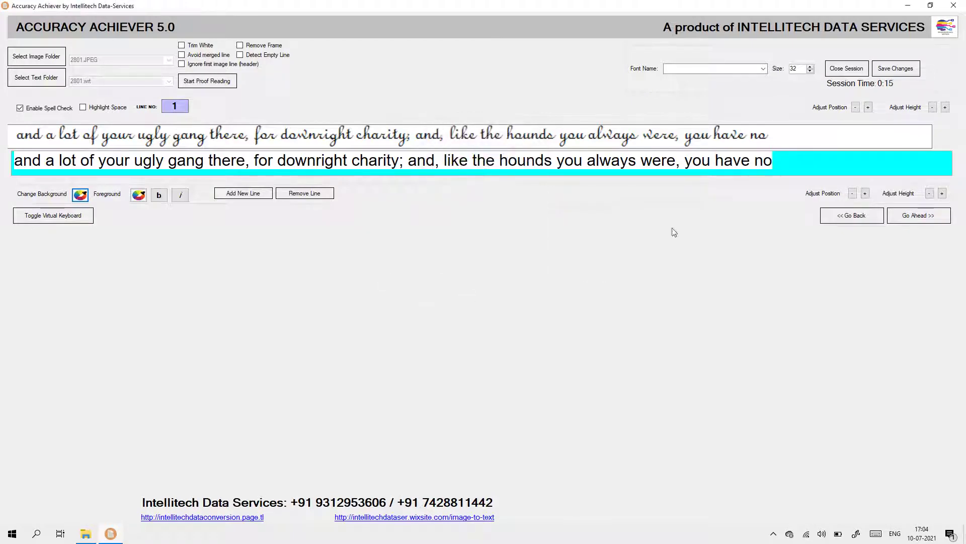
- Turn on space highlighting to inspect the gaps in line 1, and turn it off again
{"action": "left_click", "coordinate": [89, 111]}
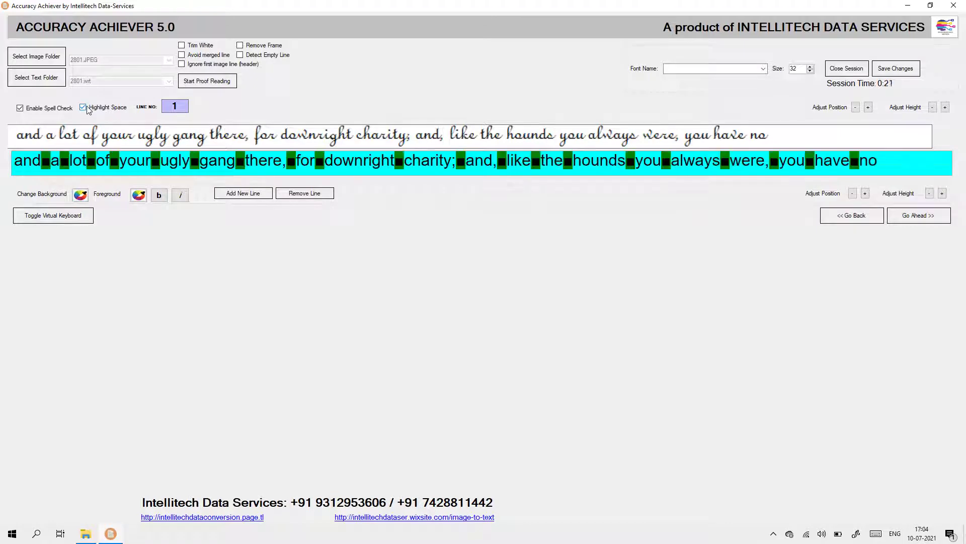
{"action": "left_click", "coordinate": [87, 110]}
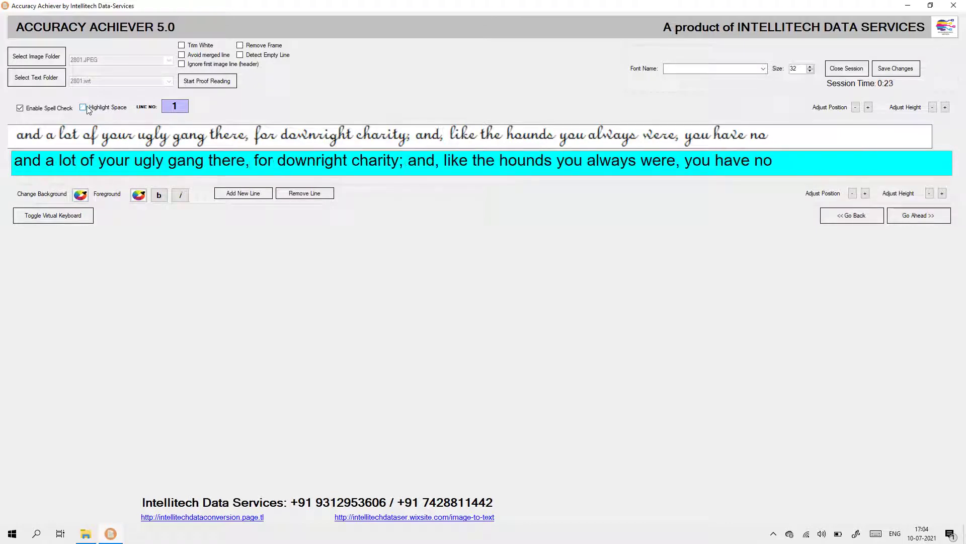
- Go through the lines from 2 to 9, comparing each typed line with its image
{"action": "left_click", "coordinate": [931, 220]}
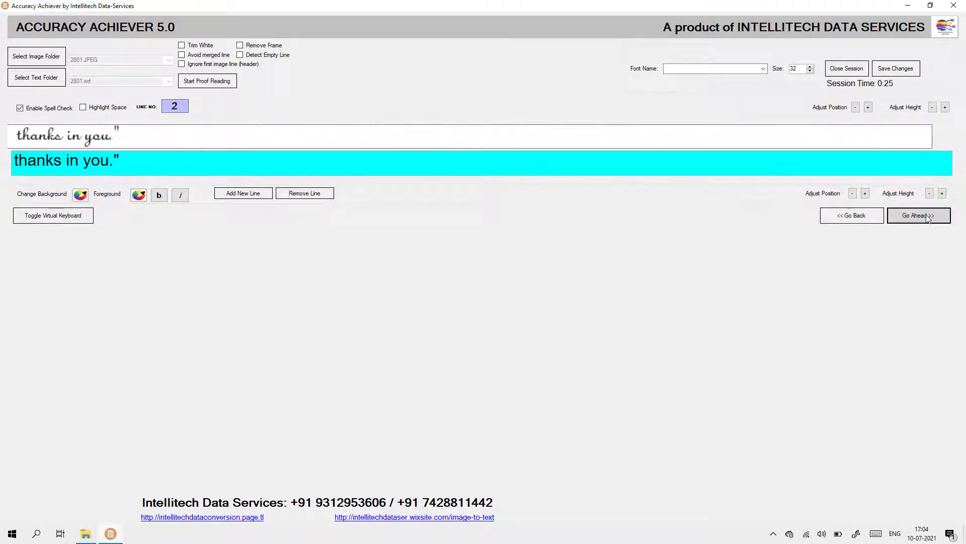
{"action": "left_click", "coordinate": [929, 219]}
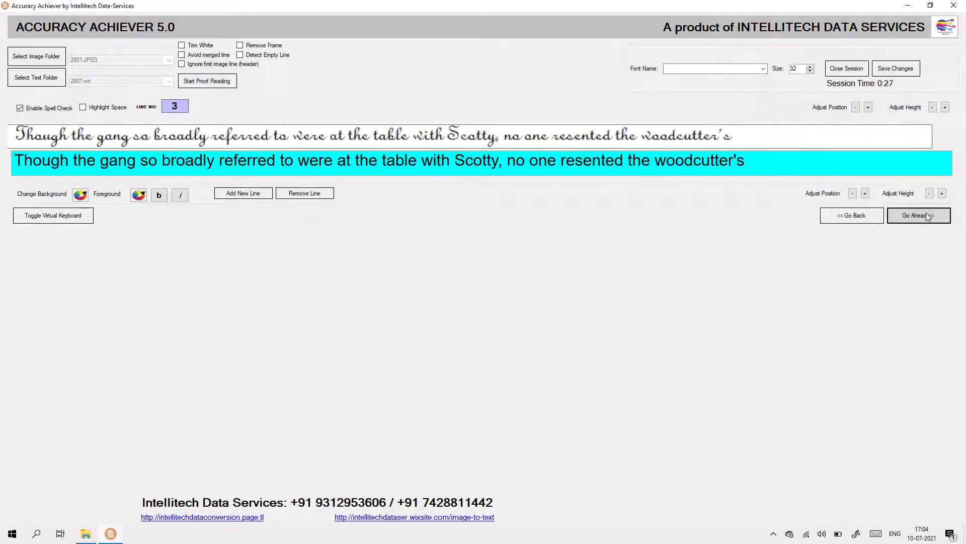
{"action": "left_click", "coordinate": [929, 216]}
{"action": "left_click", "coordinate": [864, 215]}
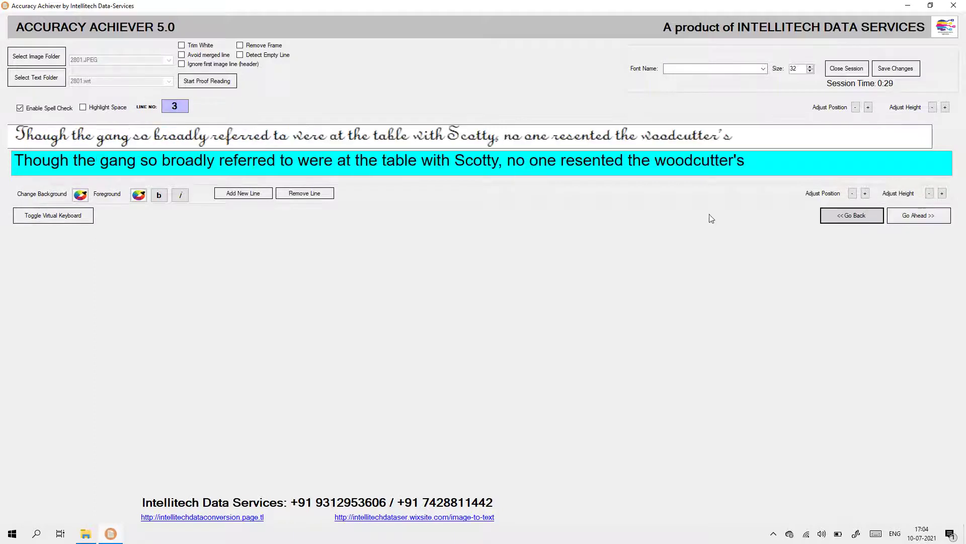
{"action": "left_click", "coordinate": [912, 218]}
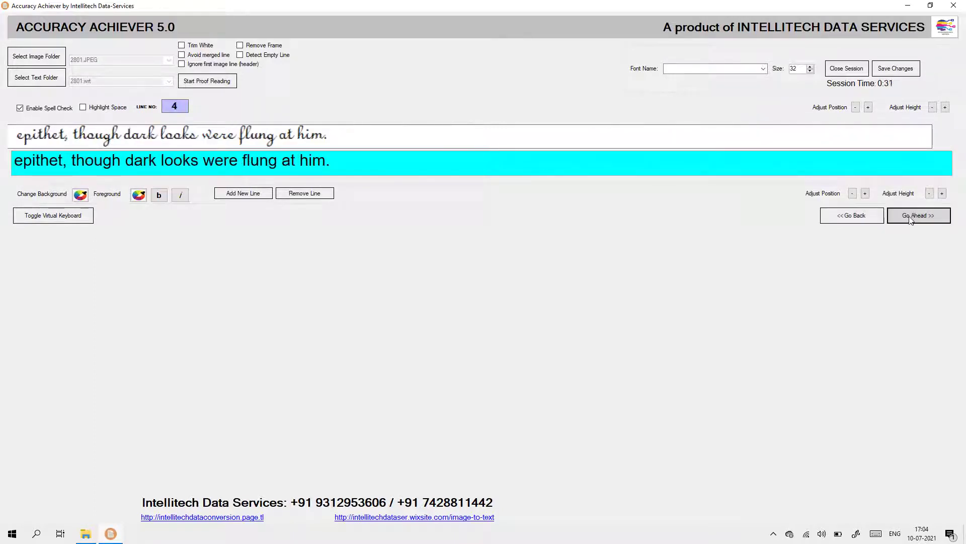
{"action": "left_click", "coordinate": [911, 222]}
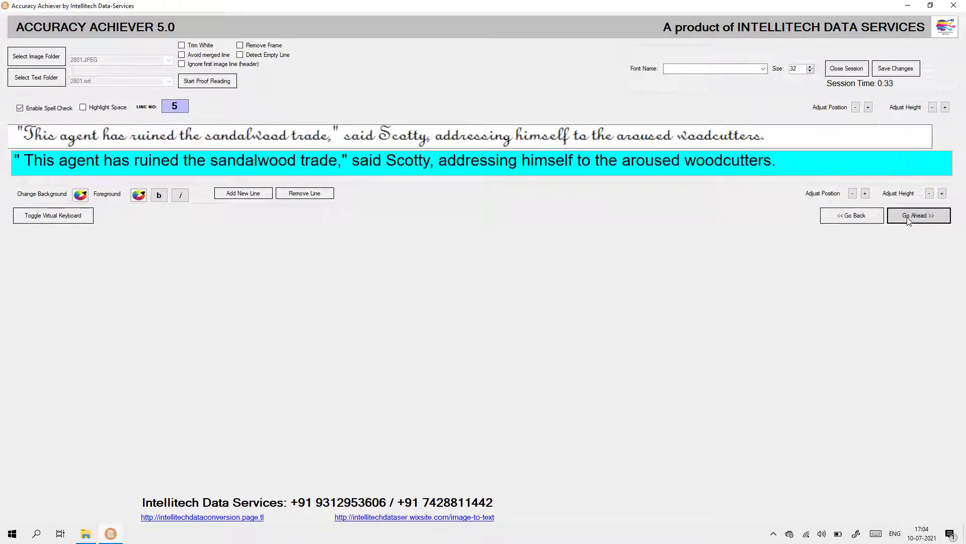
{"action": "left_click", "coordinate": [910, 221]}
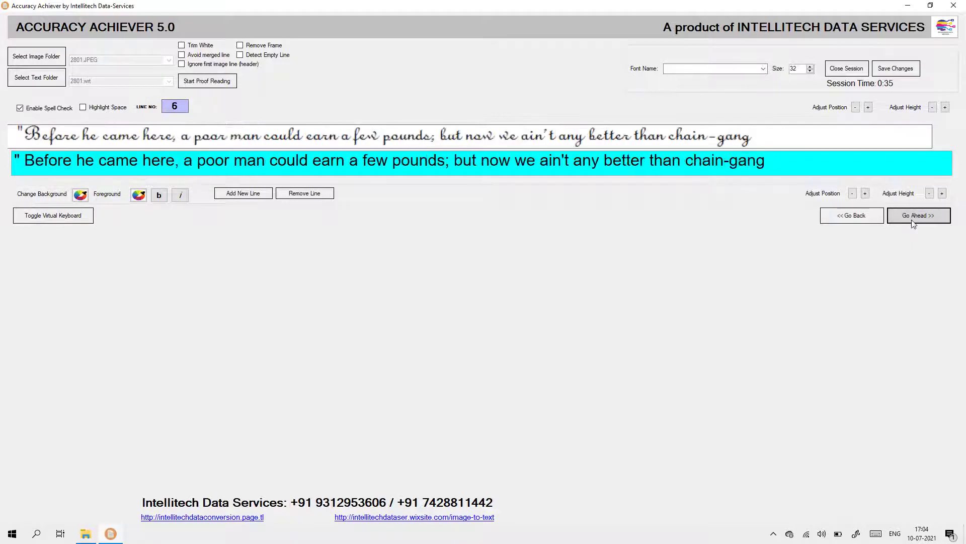
{"action": "left_click", "coordinate": [913, 221]}
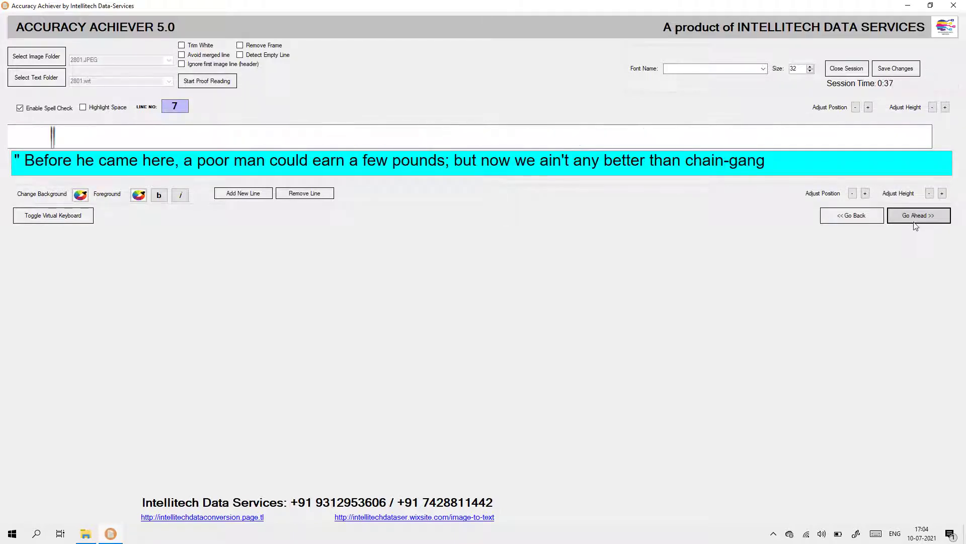
{"action": "left_click", "coordinate": [915, 223]}
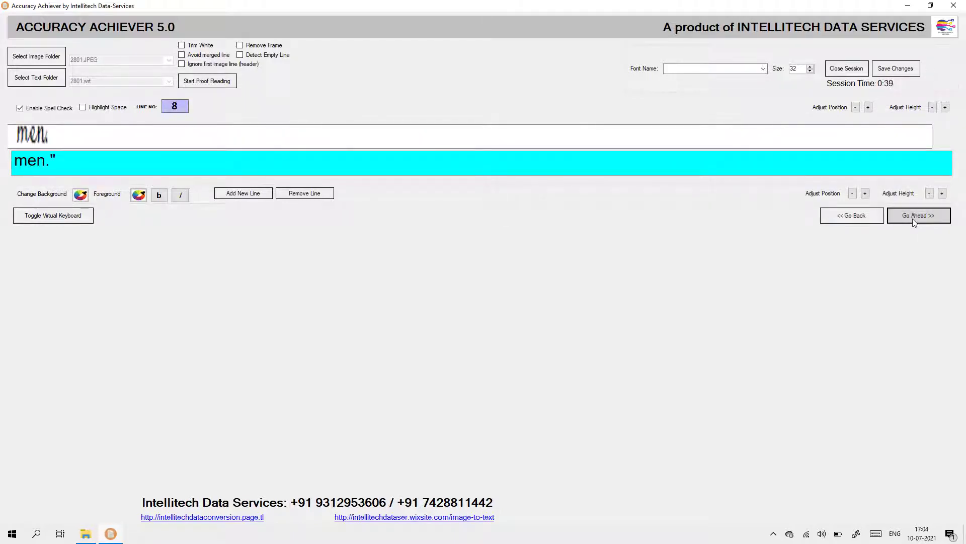
{"action": "left_click", "coordinate": [920, 226]}
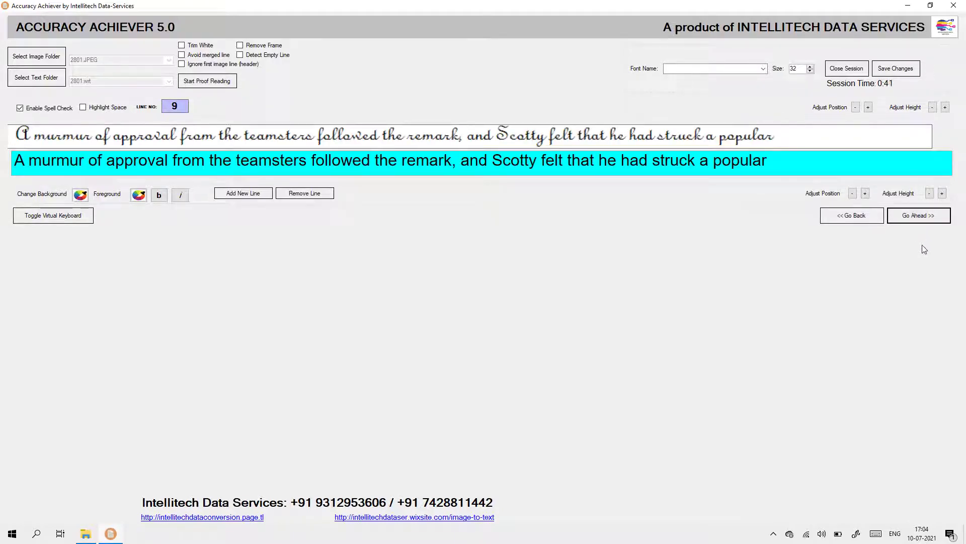
- Increase the height of the scanned image line by two increments
{"action": "left_click", "coordinate": [945, 107]}
{"action": "left_click", "coordinate": [945, 107]}
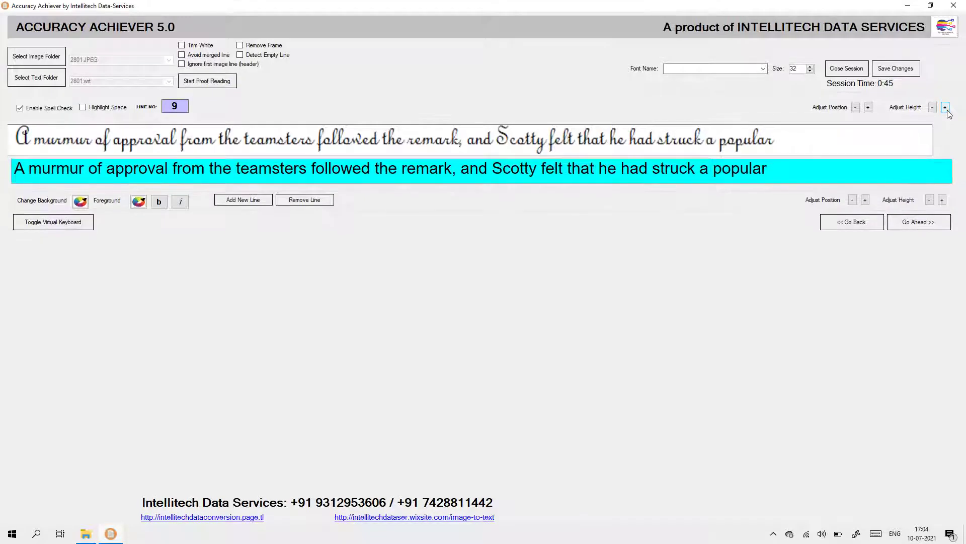
- In line 11, correct "ain t" to "ain't" and remove the space before the quotation mark after "true,"
{"action": "left_click", "coordinate": [931, 226]}
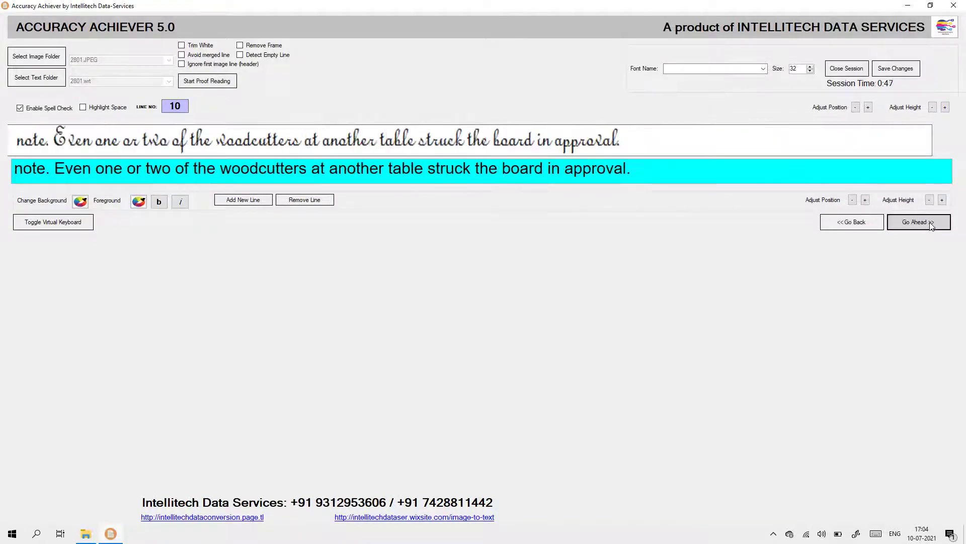
{"action": "left_click", "coordinate": [931, 226]}
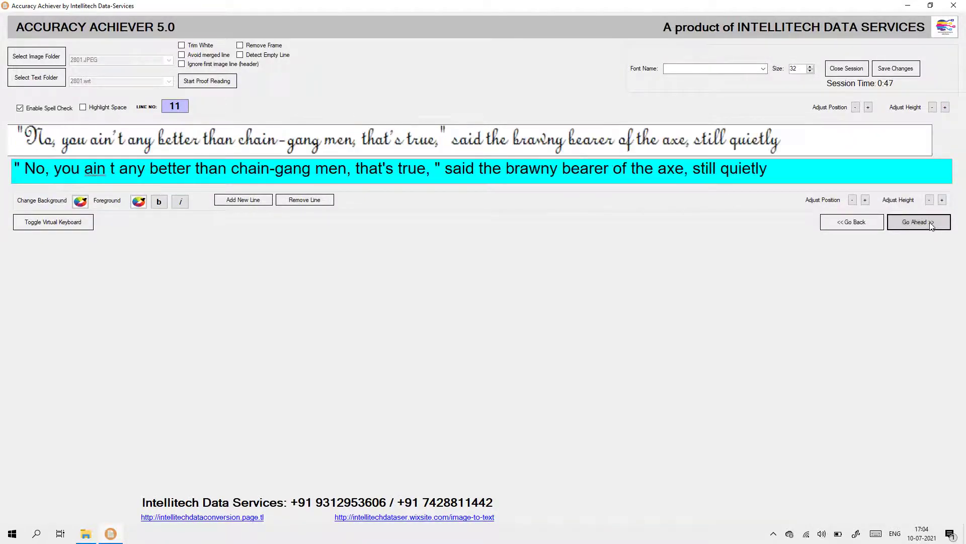
{"action": "left_click", "coordinate": [106, 169]}
{"action": "key", "text": "BackSpace"}
{"action": "type", "text": "'"}
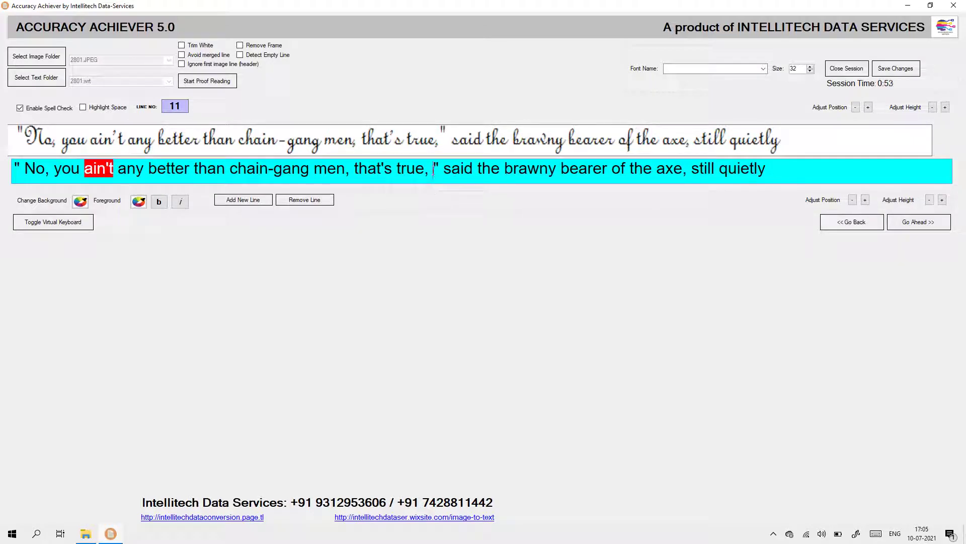
{"action": "key", "text": "BackSpace"}
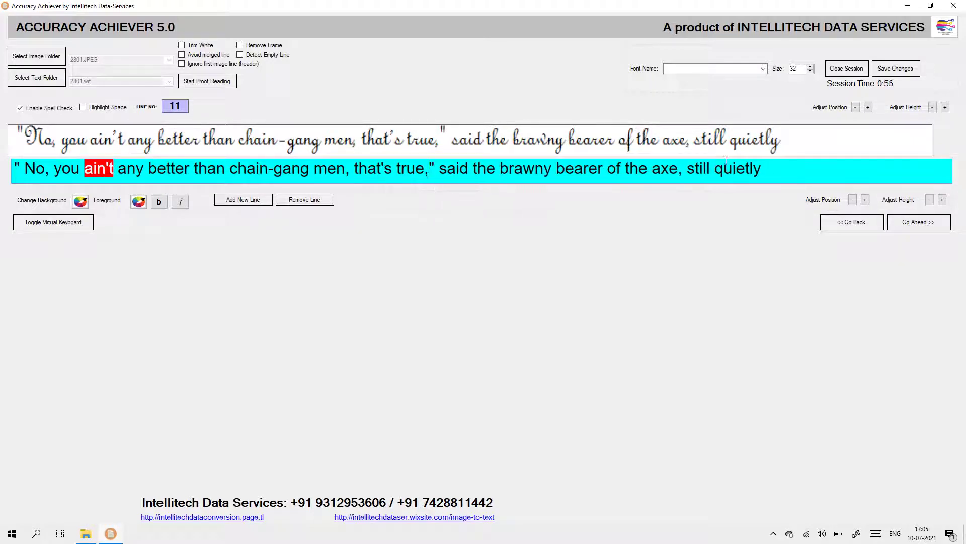
- In line 13, remove the space before the quotation mark after "men," and advance to line 14
{"action": "left_click", "coordinate": [907, 222]}
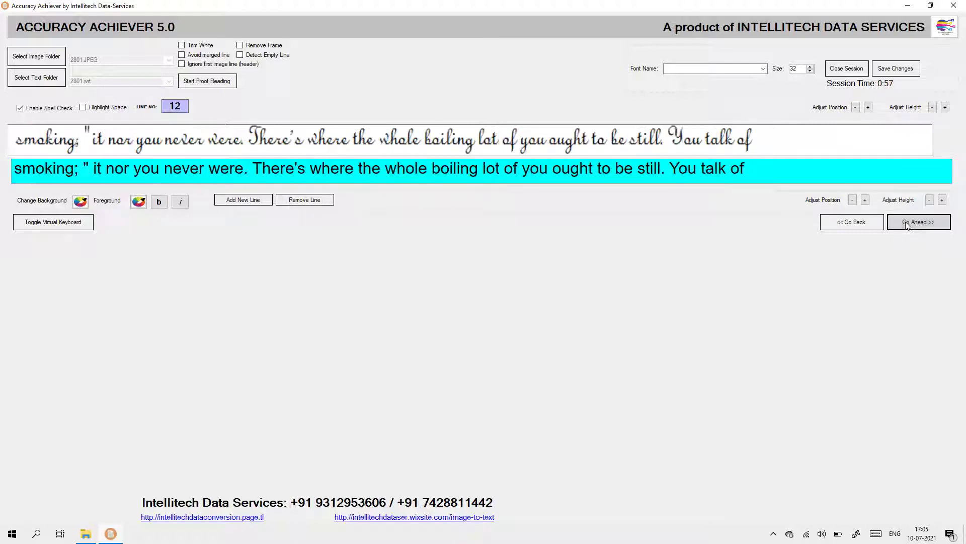
{"action": "left_click", "coordinate": [857, 224]}
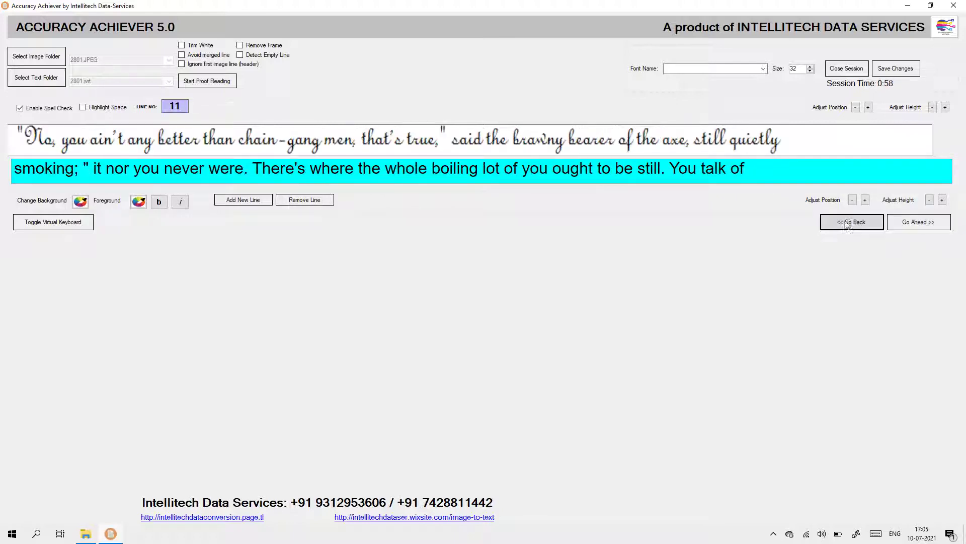
{"action": "left_click", "coordinate": [914, 228]}
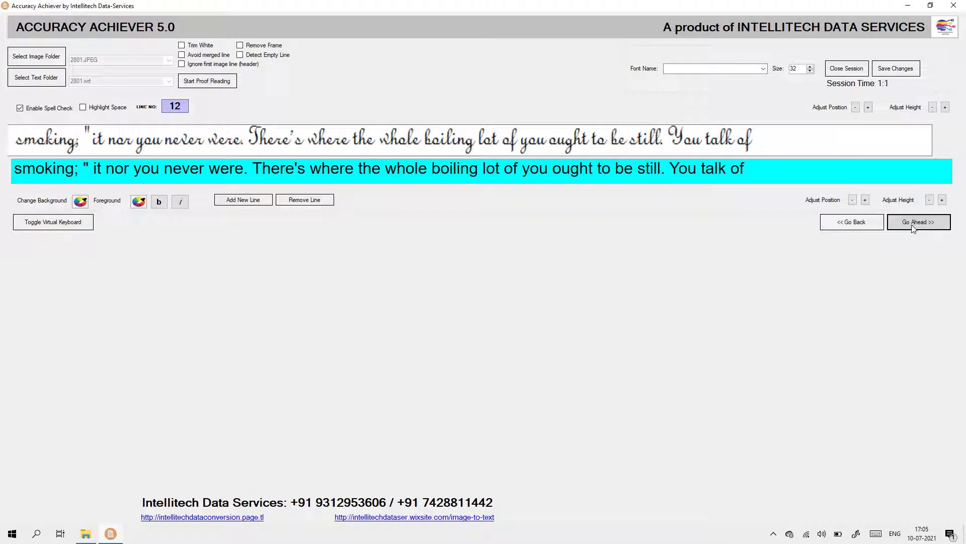
{"action": "left_click", "coordinate": [914, 227]}
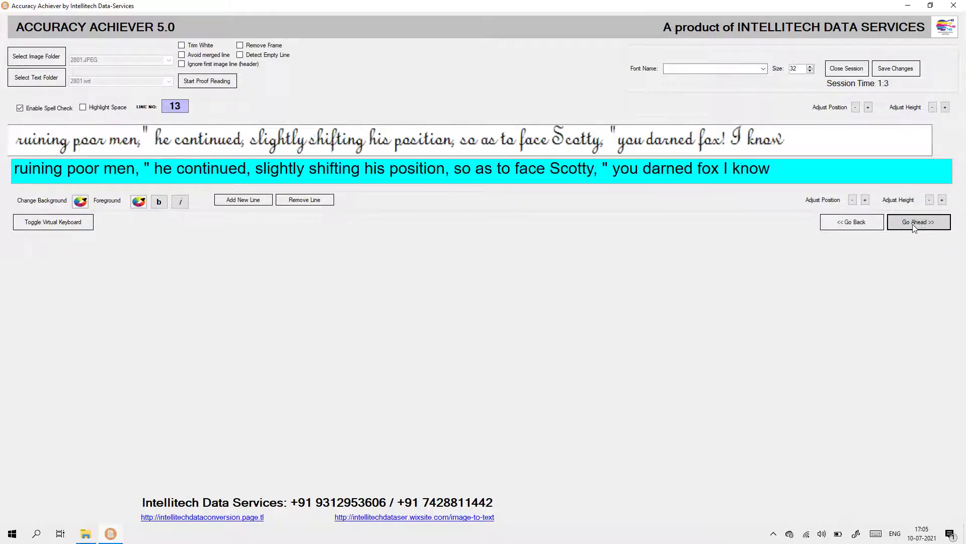
{"action": "left_click", "coordinate": [144, 180]}
{"action": "key", "text": "Delete"}
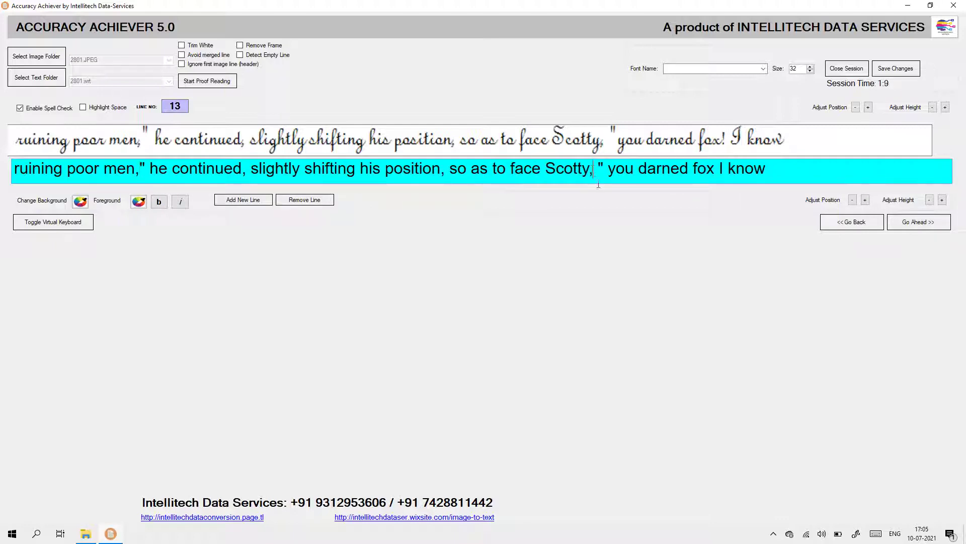
{"action": "left_click", "coordinate": [897, 226]}
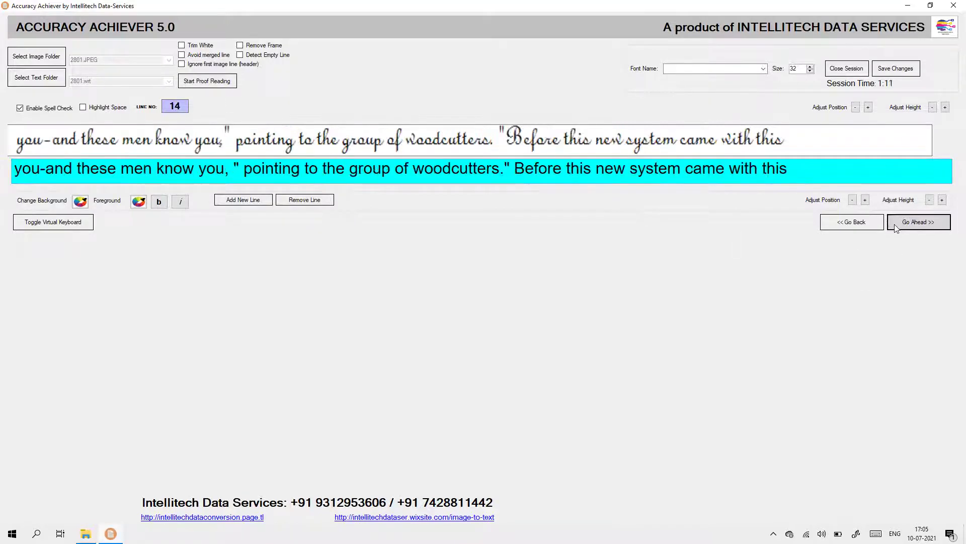
- In line 14, remove the space before the quotation mark after "you," and advance to line 17
{"action": "left_click", "coordinate": [228, 169]}
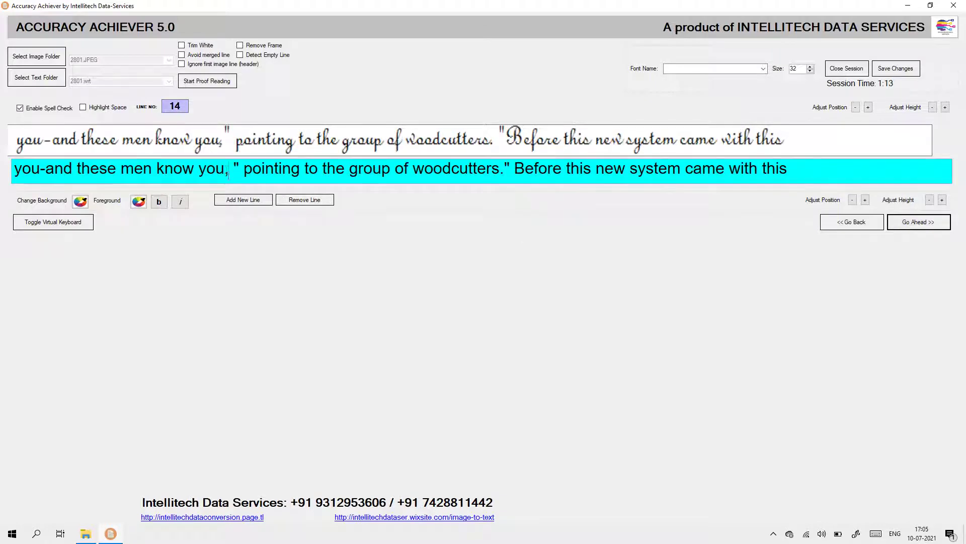
{"action": "key", "text": "Delete"}
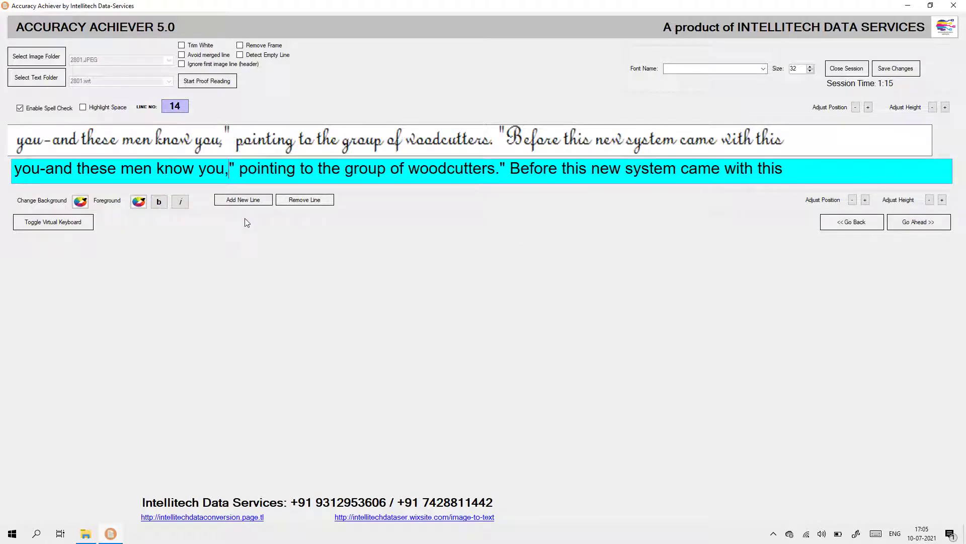
{"action": "left_click", "coordinate": [898, 227]}
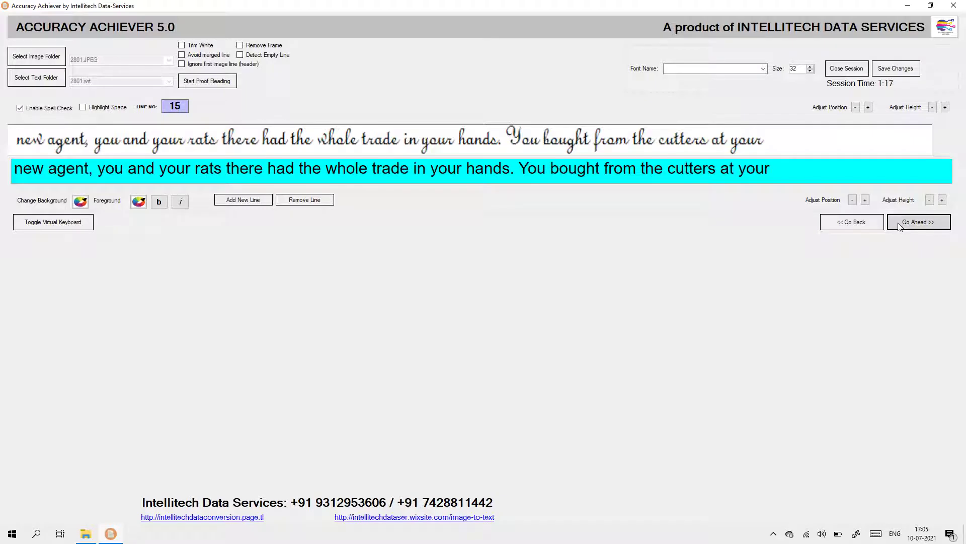
{"action": "left_click", "coordinate": [901, 227]}
{"action": "left_click", "coordinate": [900, 226]}
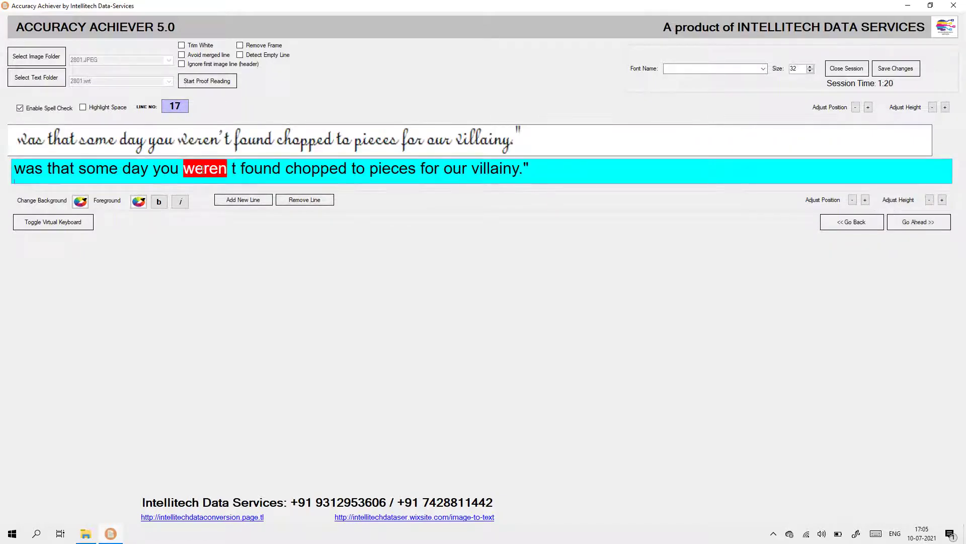
- In line 17, replace the misspelled "weren" with the suggestion "weren't", save the changes and advance to line 18
{"action": "right_click", "coordinate": [224, 176]}
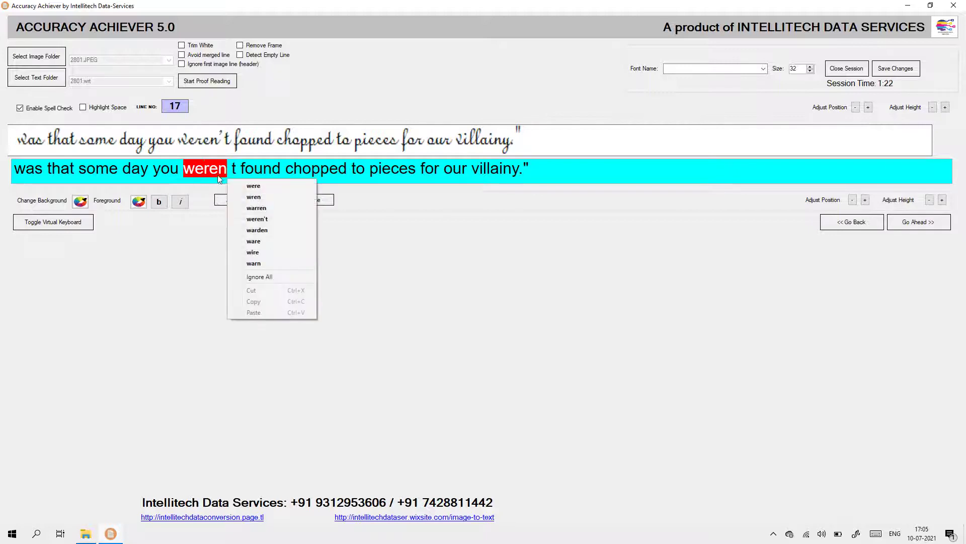
{"action": "left_click", "coordinate": [249, 218]}
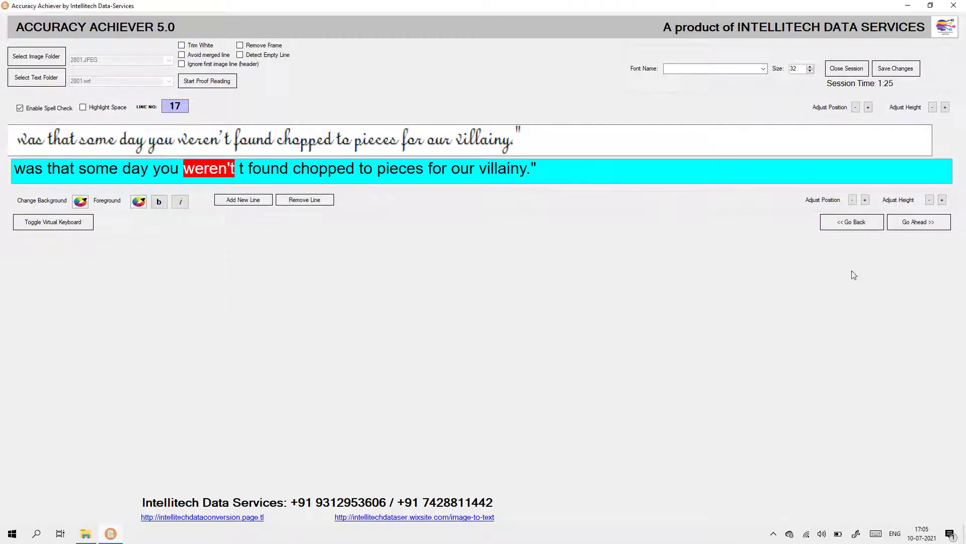
{"action": "left_click", "coordinate": [891, 69]}
{"action": "left_click", "coordinate": [491, 295]}
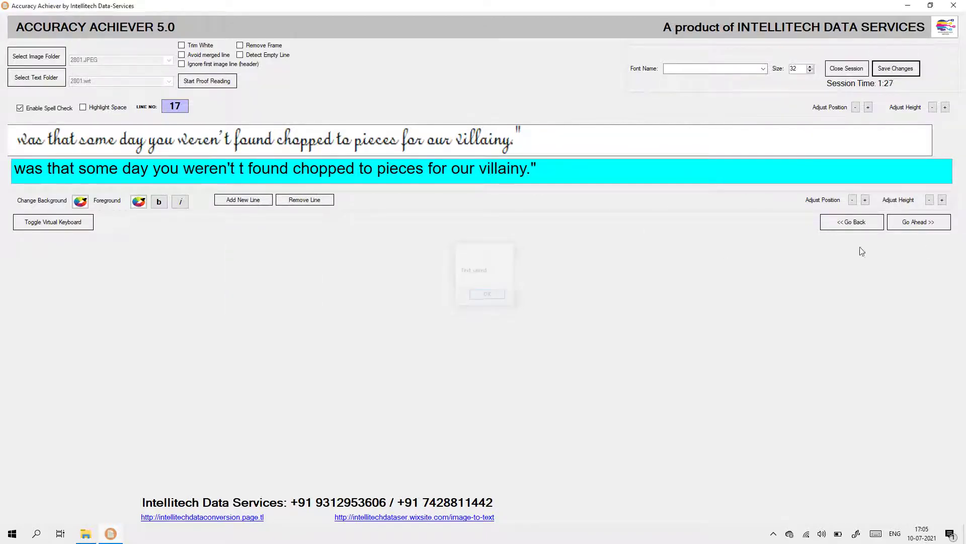
{"action": "left_click", "coordinate": [900, 225]}
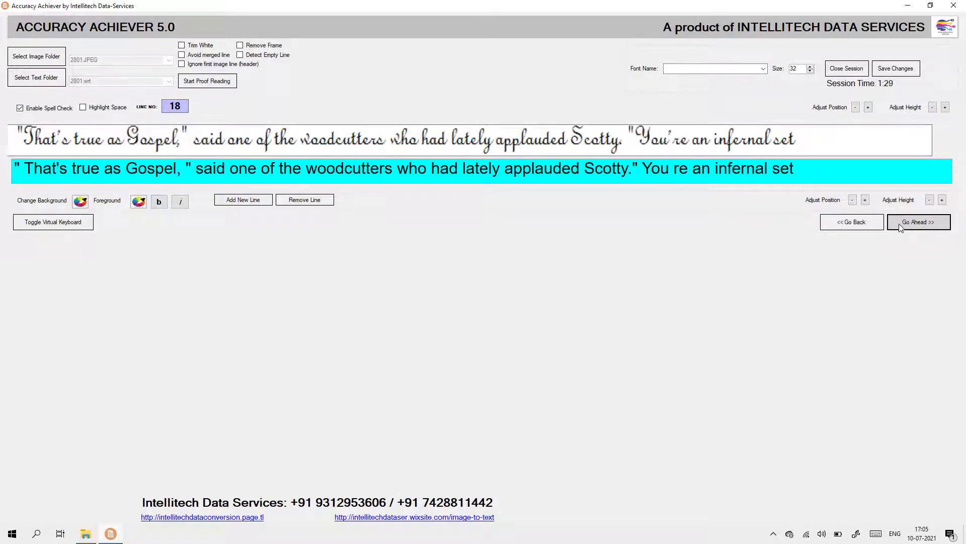
- In line 18, remove the spaces before "That's", before the quotation mark after "Gospel," and before "You", and advance to line 19
{"action": "left_click", "coordinate": [26, 177]}
{"action": "key", "text": "BackSpace"}
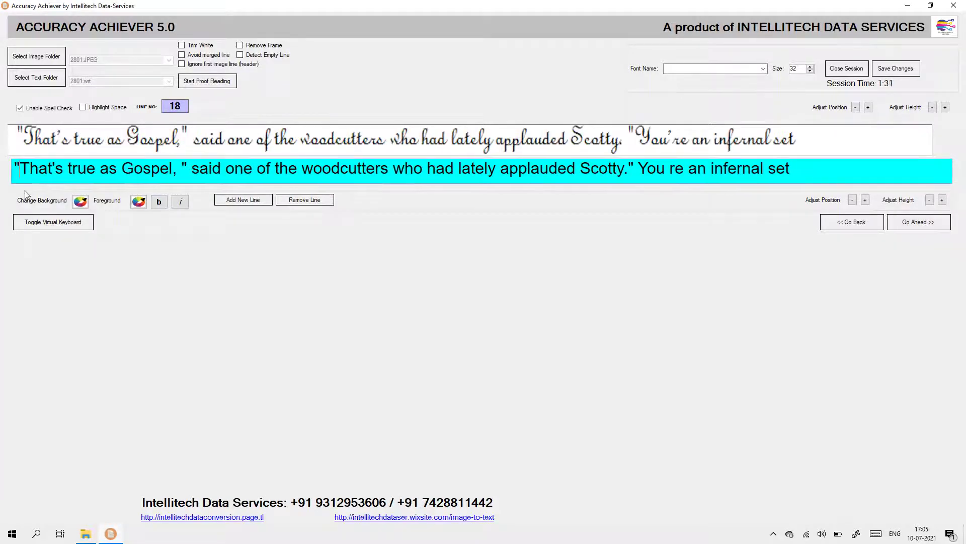
{"action": "left_click", "coordinate": [182, 171]}
{"action": "key", "text": "BackSpace"}
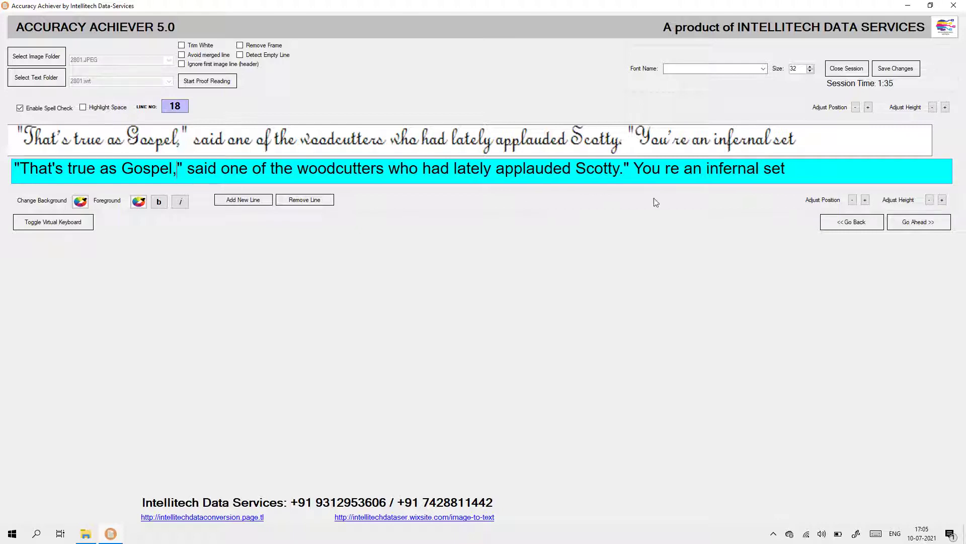
{"action": "left_click", "coordinate": [634, 171]}
{"action": "key", "text": "BackSpace"}
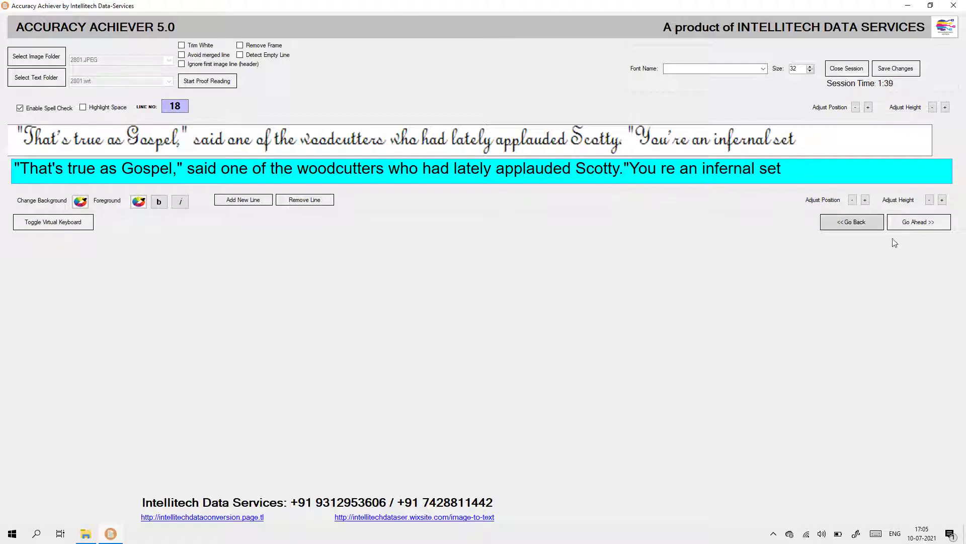
{"action": "left_click", "coordinate": [919, 225]}
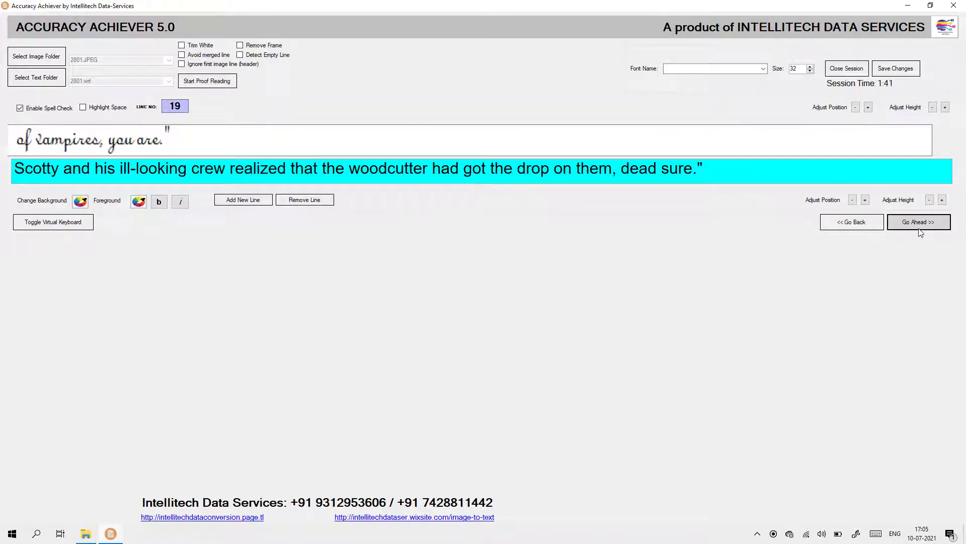
- Insert a new text line at line 19 reading "of vampires, you are." with its closing quotation mark, and advance to line 20
{"action": "left_click", "coordinate": [243, 200]}
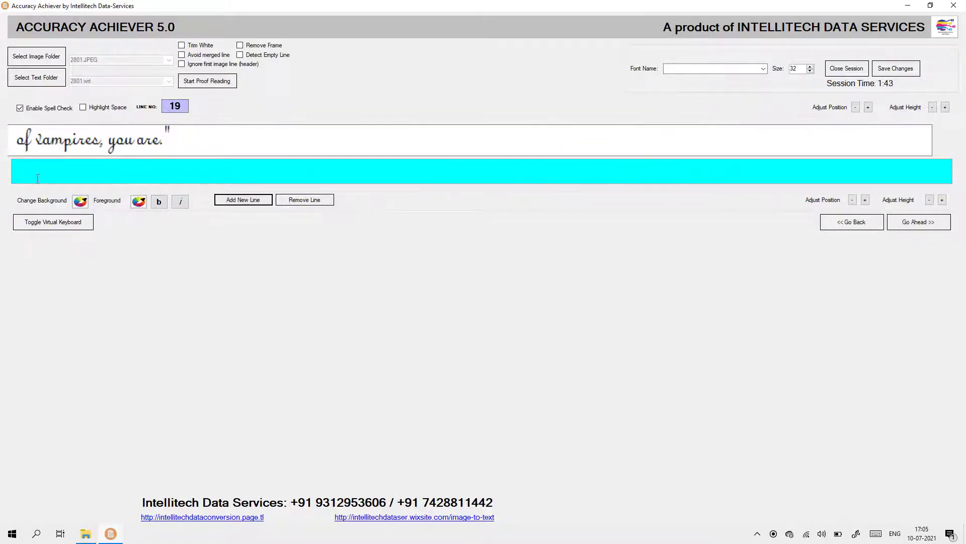
{"action": "type", "text": "of vam"}
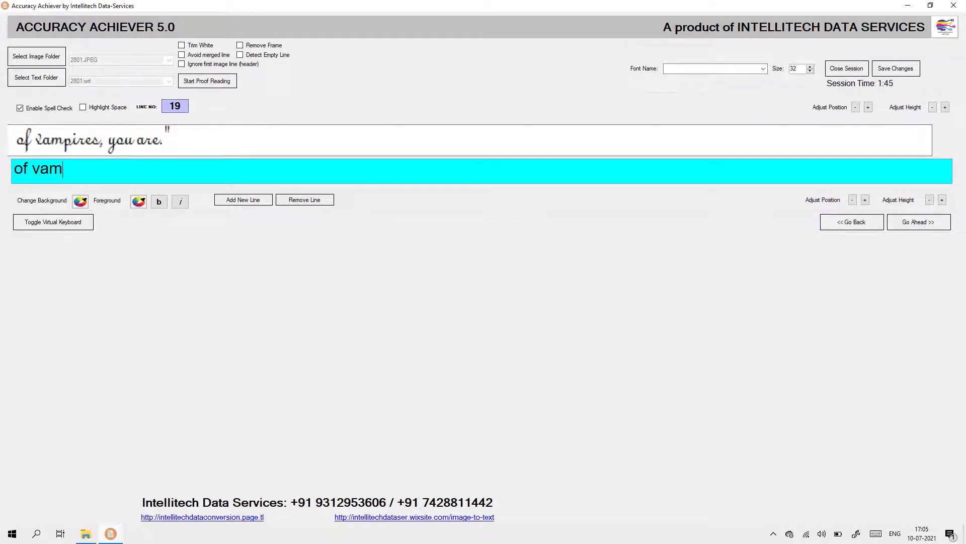
{"action": "type", "text": "pires, you a"}
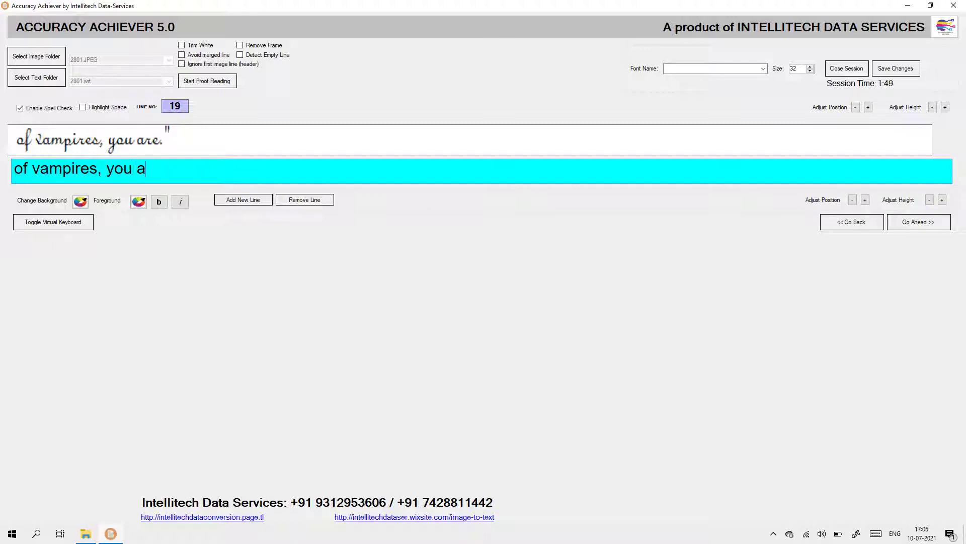
{"action": "type", "text": "re.\""}
{"action": "left_click", "coordinate": [923, 225]}
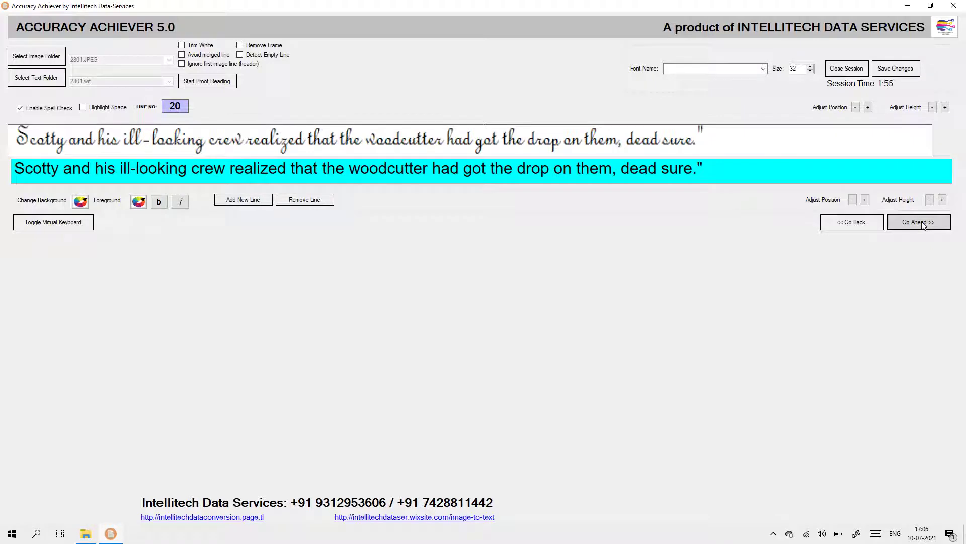
- Go through the lines from 20 to 34, comparing each typed line with its image
{"action": "left_click", "coordinate": [923, 225]}
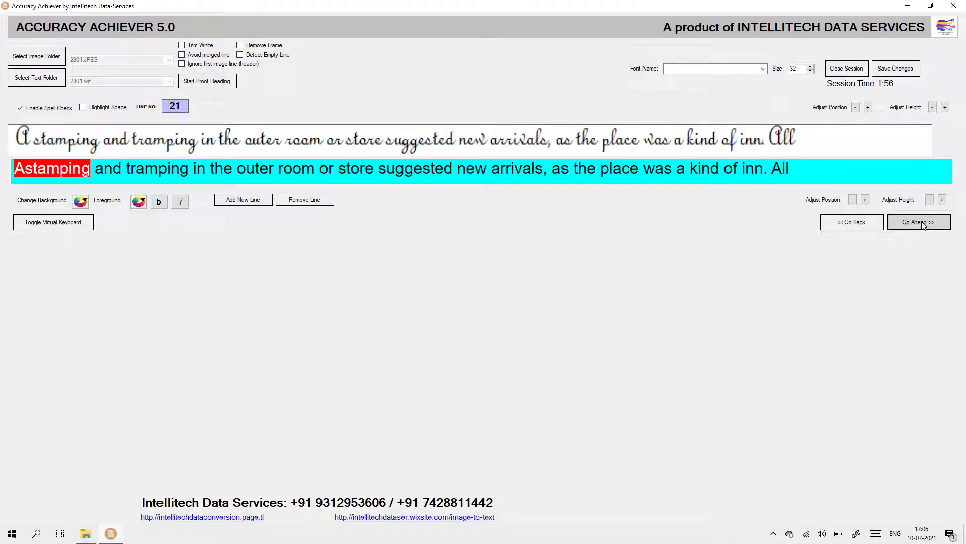
{"action": "left_click", "coordinate": [24, 168]}
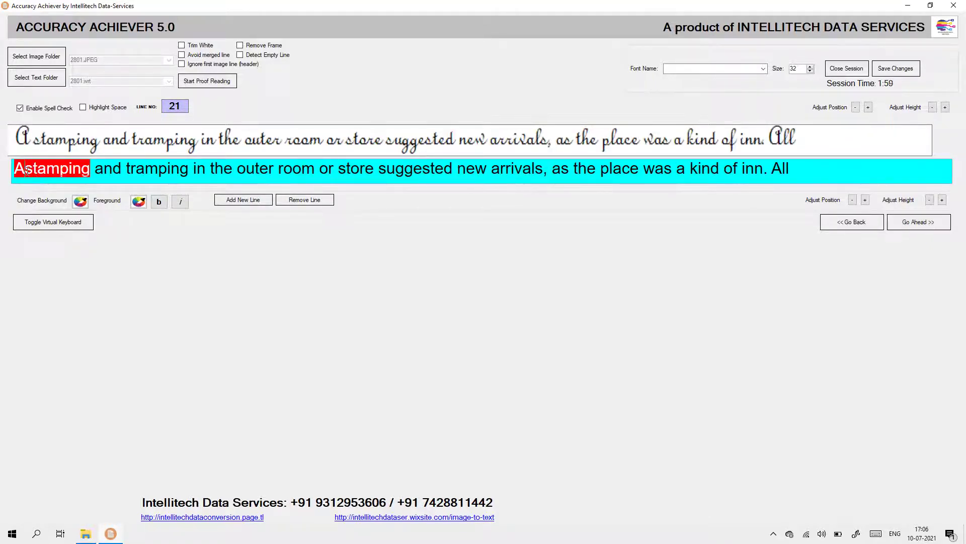
{"action": "left_click", "coordinate": [919, 223]}
{"action": "left_click", "coordinate": [917, 221]}
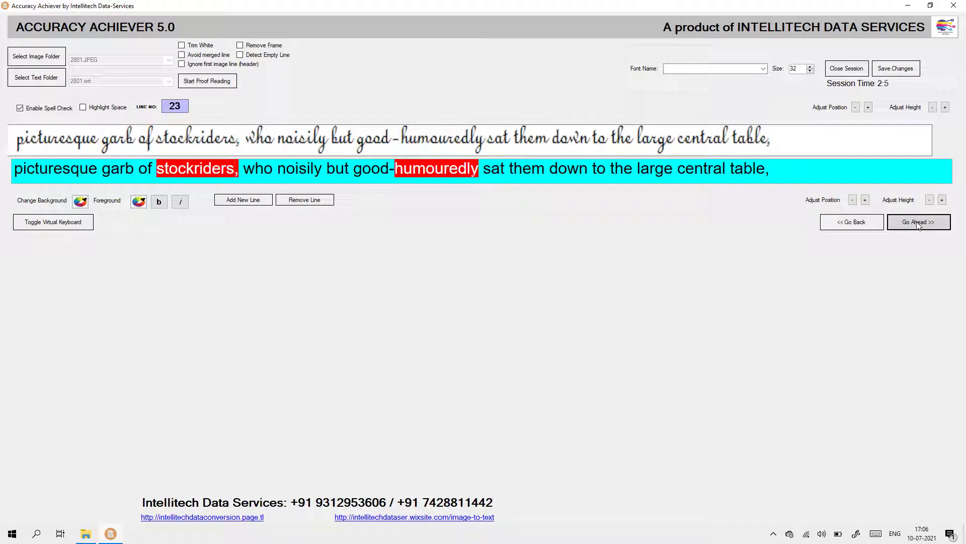
{"action": "left_click", "coordinate": [919, 224]}
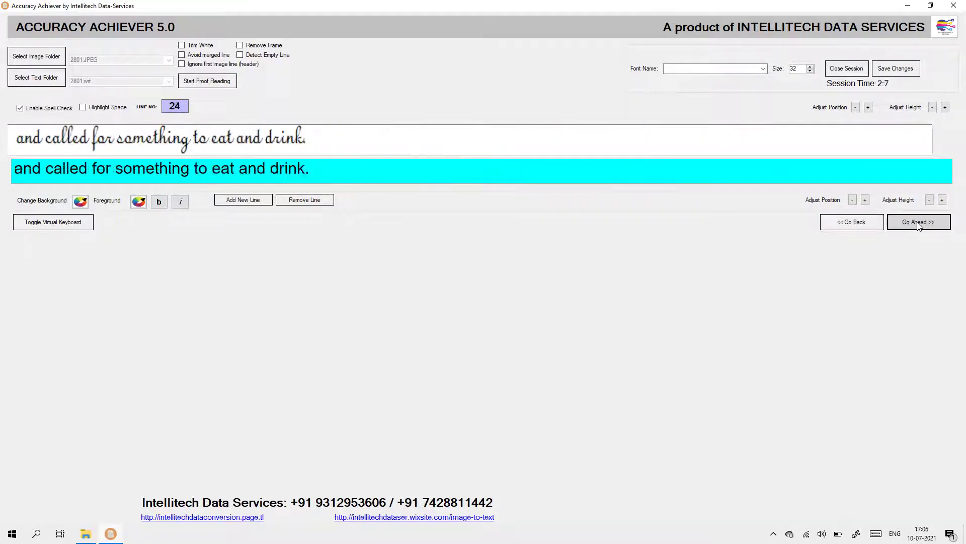
{"action": "left_click", "coordinate": [919, 226]}
{"action": "left_click", "coordinate": [920, 228]}
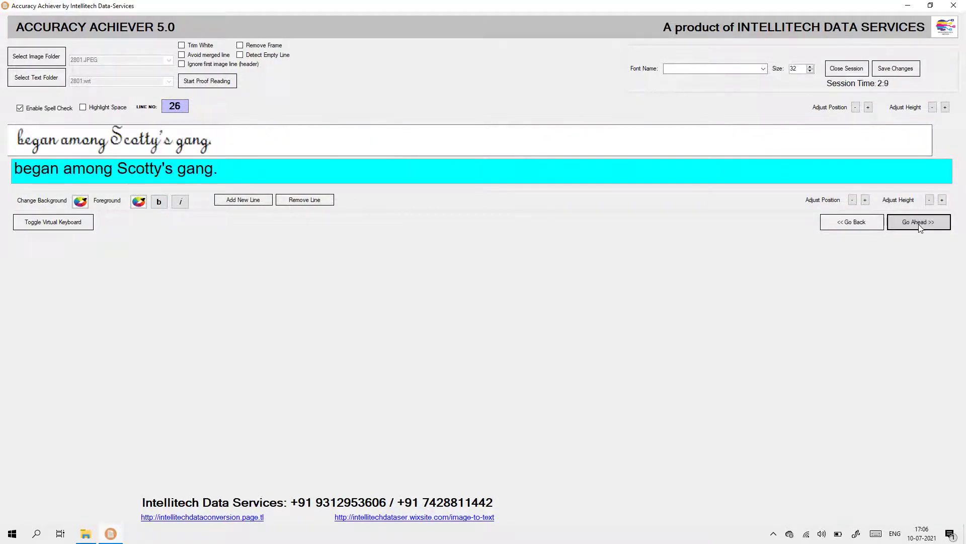
{"action": "left_click", "coordinate": [920, 228]}
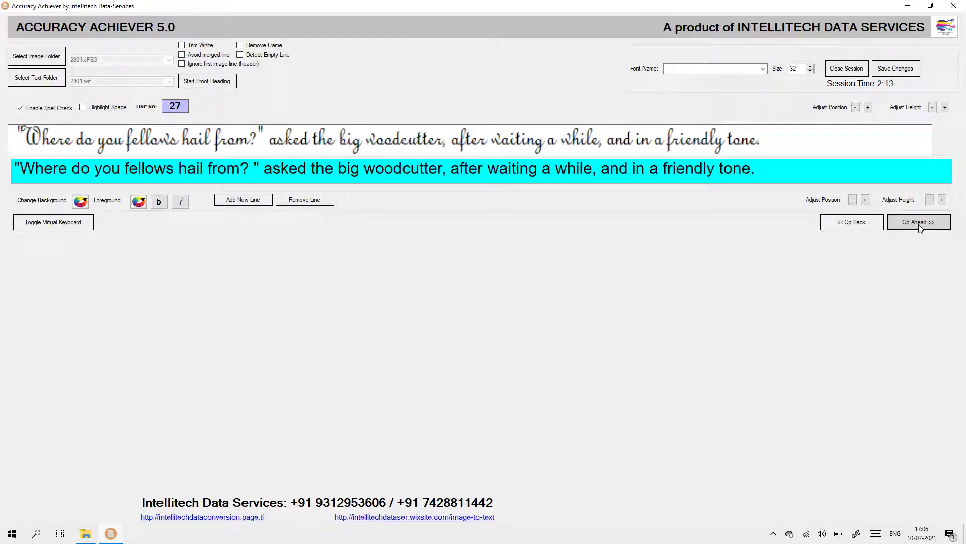
{"action": "left_click", "coordinate": [920, 228]}
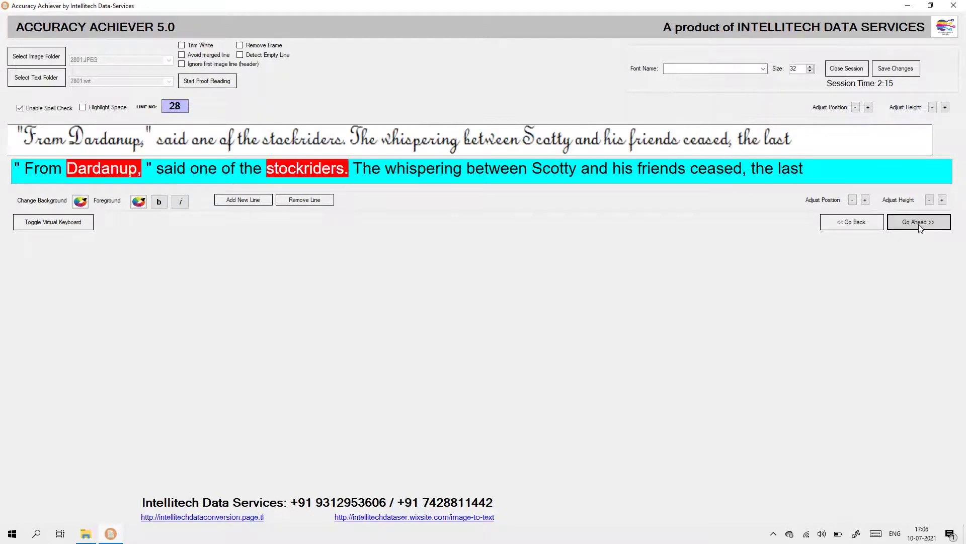
{"action": "left_click", "coordinate": [920, 228]}
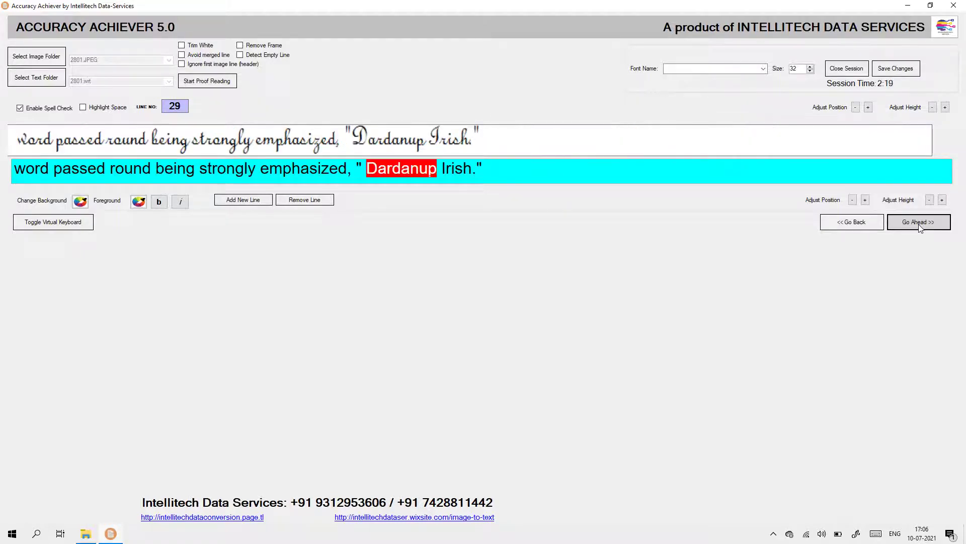
{"action": "left_click", "coordinate": [920, 228]}
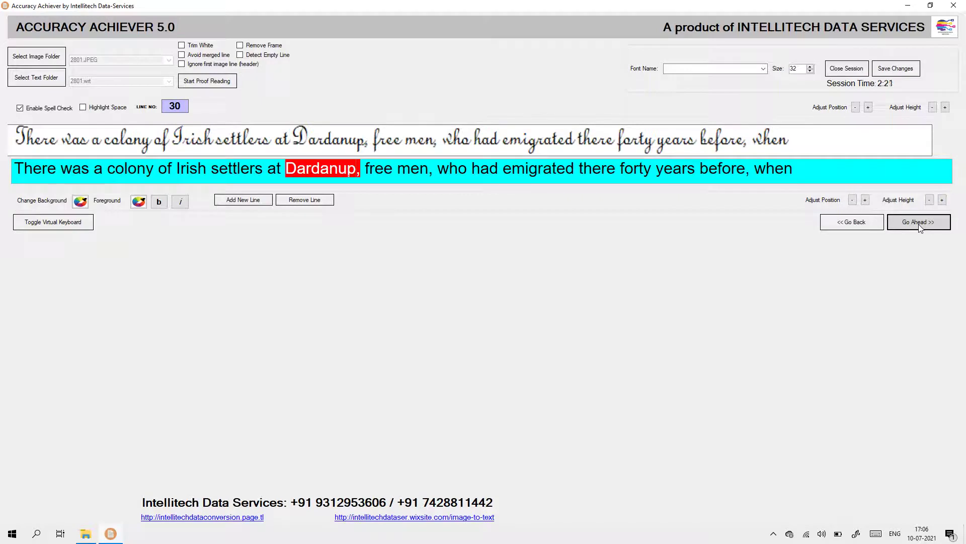
{"action": "left_click", "coordinate": [920, 228]}
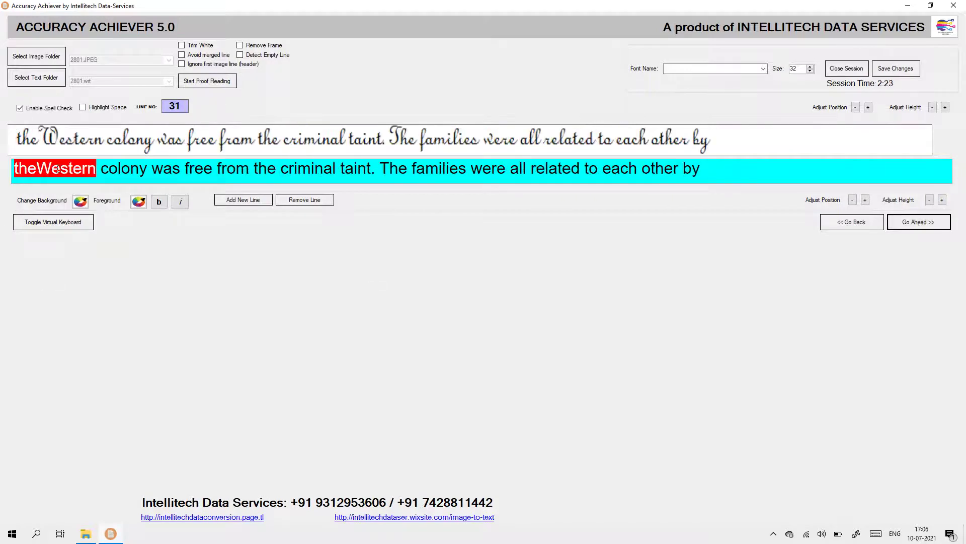
{"action": "left_click", "coordinate": [40, 168]}
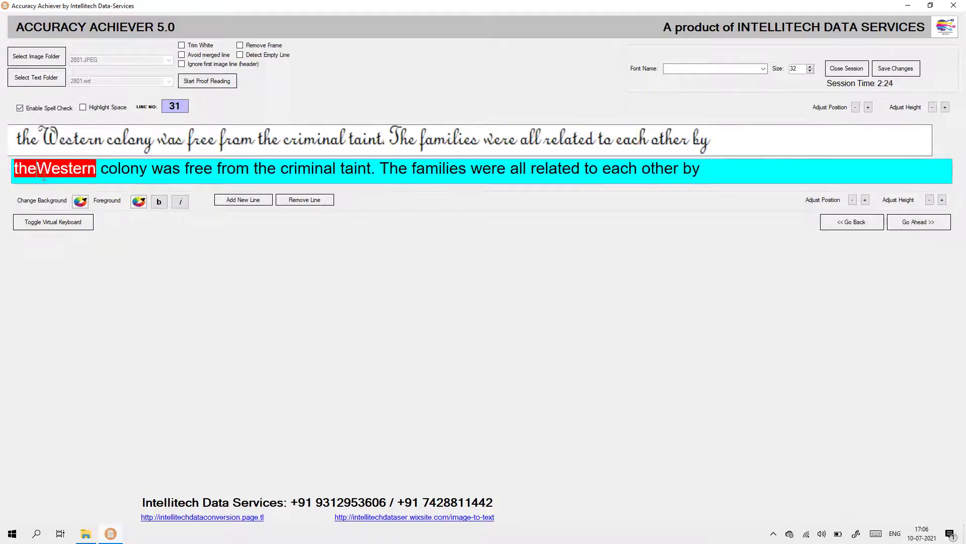
{"action": "left_click", "coordinate": [913, 226]}
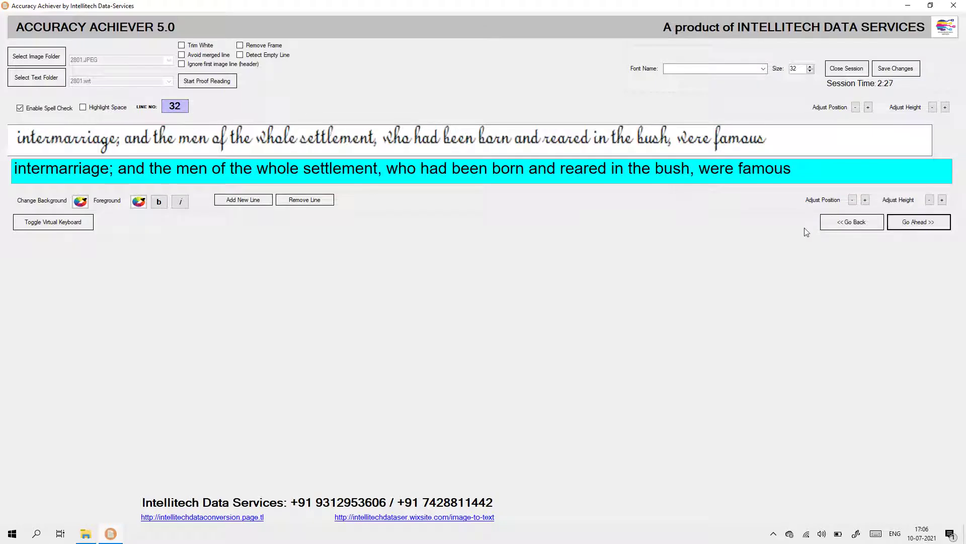
{"action": "left_click", "coordinate": [823, 226]}
{"action": "left_click", "coordinate": [905, 222]}
{"action": "left_click", "coordinate": [904, 222]}
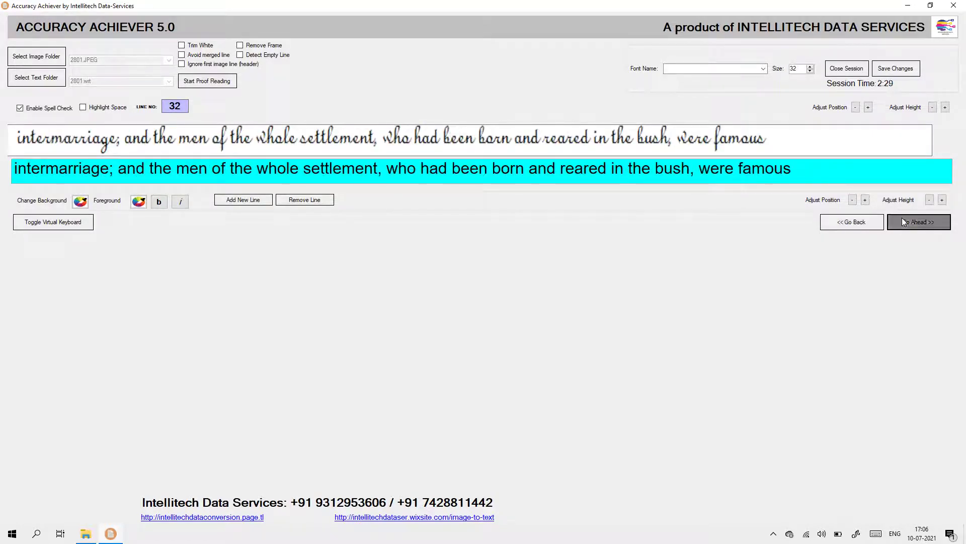
{"action": "left_click", "coordinate": [903, 222]}
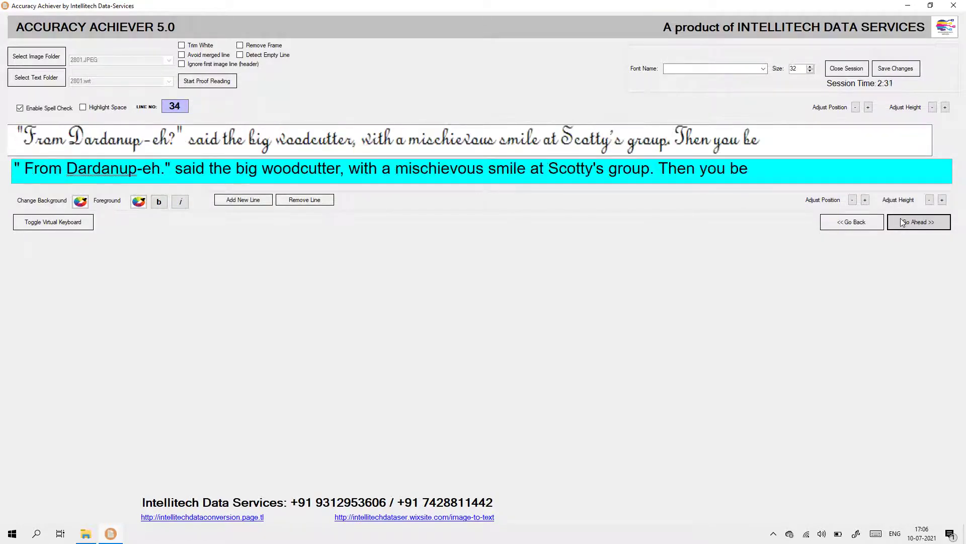
- In line 34, replace the period after "Dardanup-eh" with a question mark and advance to line 35
{"action": "left_click", "coordinate": [165, 172]}
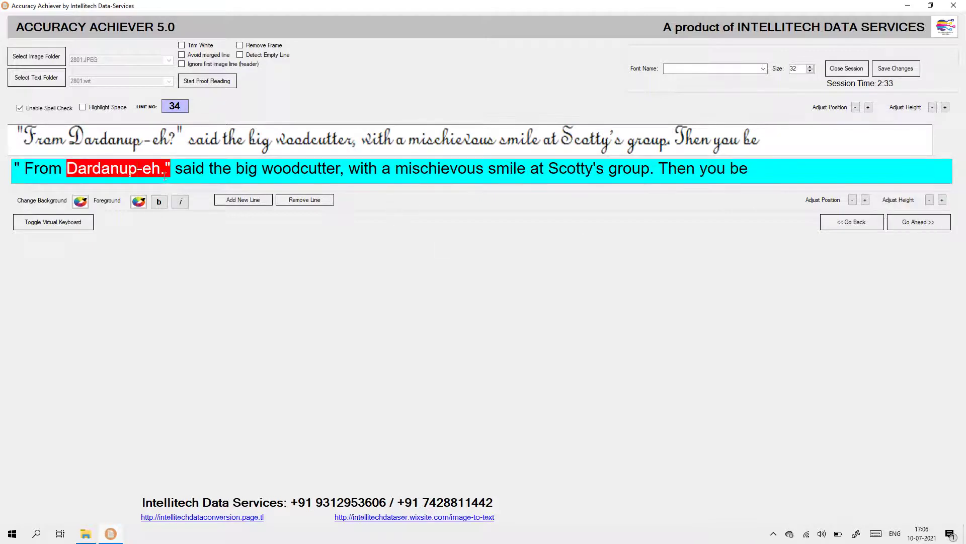
{"action": "key", "text": "BackSpace"}
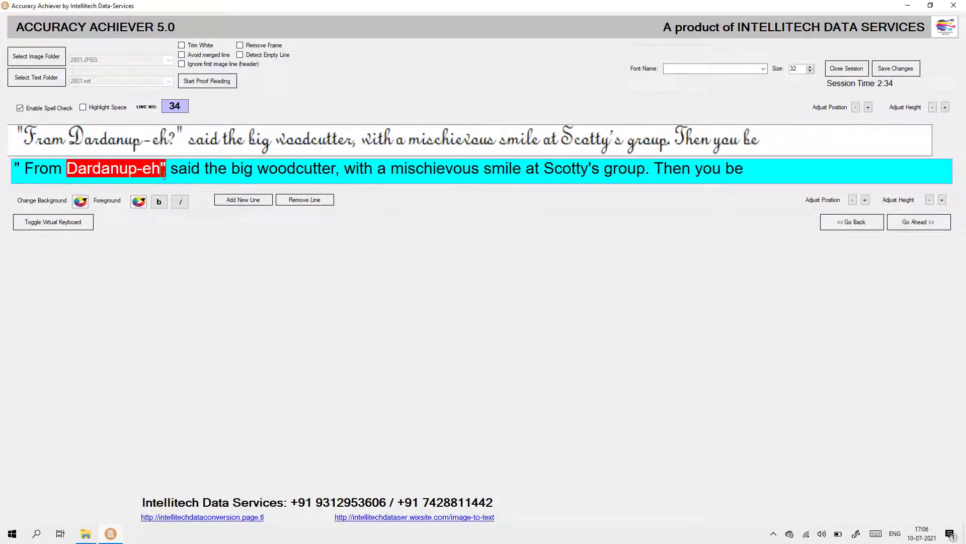
{"action": "type", "text": "?"}
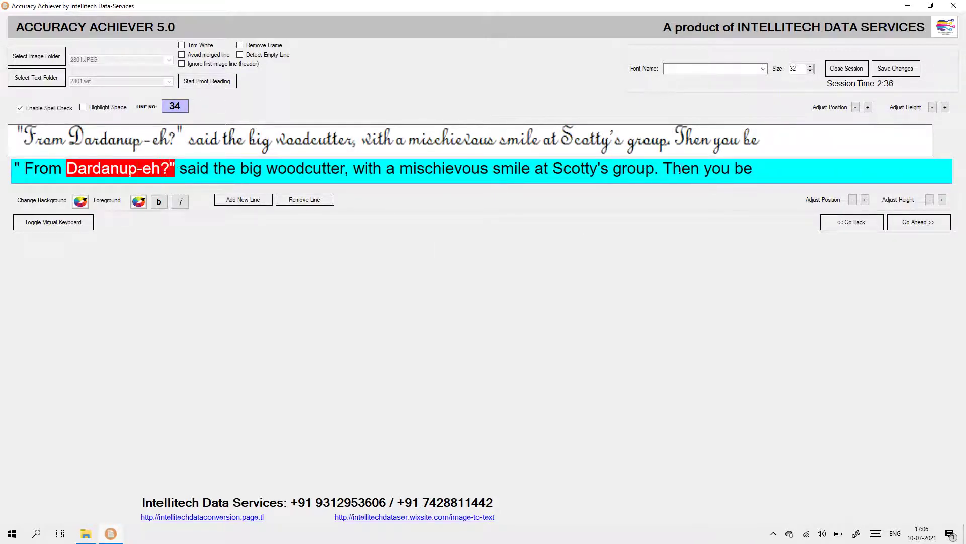
{"action": "left_click", "coordinate": [906, 225]}
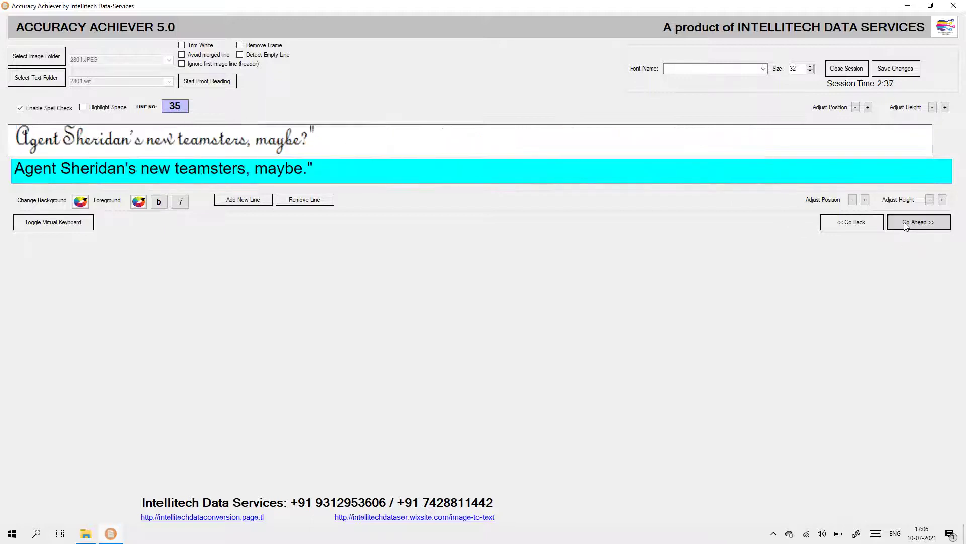
- In line 35, replace the period after "maybe" with a question mark and advance to line 36
{"action": "left_click", "coordinate": [303, 173]}
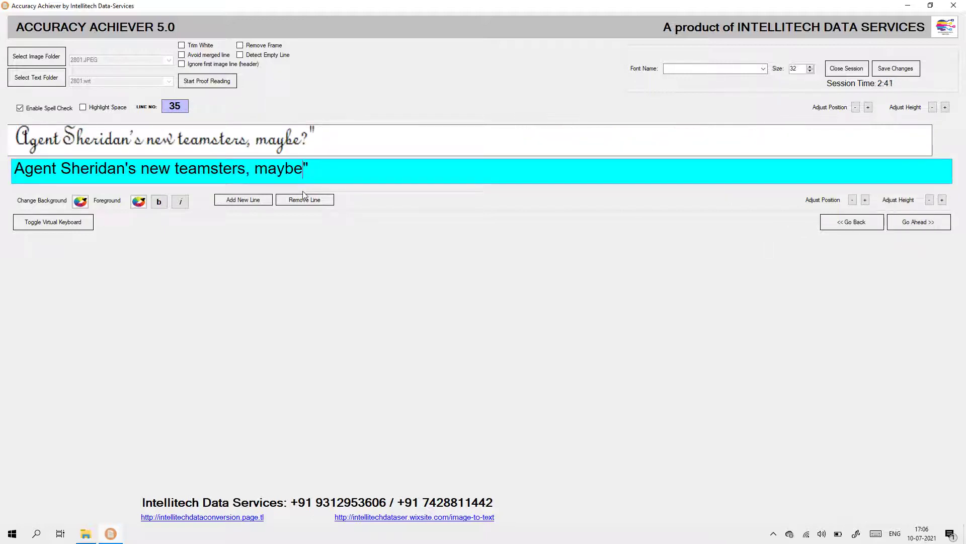
{"action": "type", "text": "?"}
{"action": "left_click", "coordinate": [906, 226]}
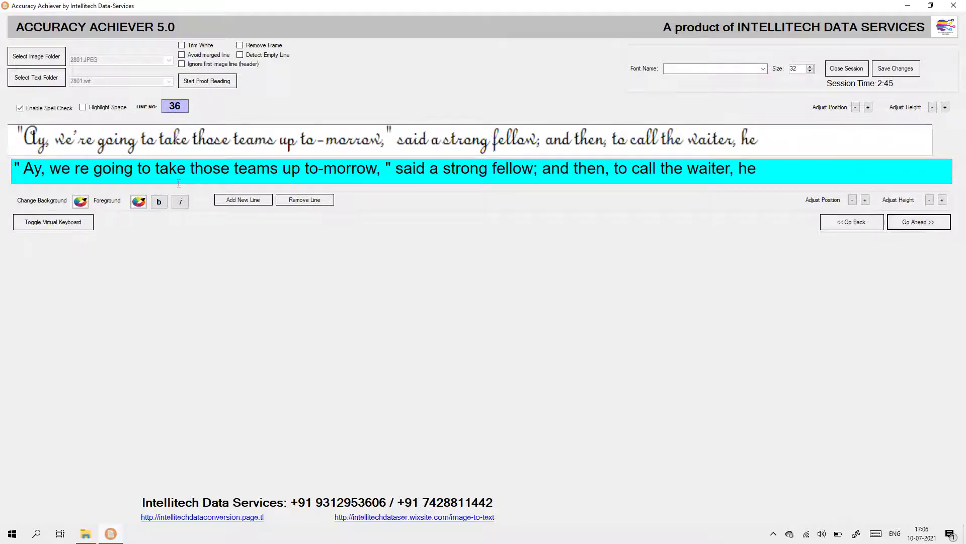
- In line 36, correct "we re" to "we're" and save the changes
{"action": "left_click", "coordinate": [76, 169]}
{"action": "key", "text": "BackSpace"}
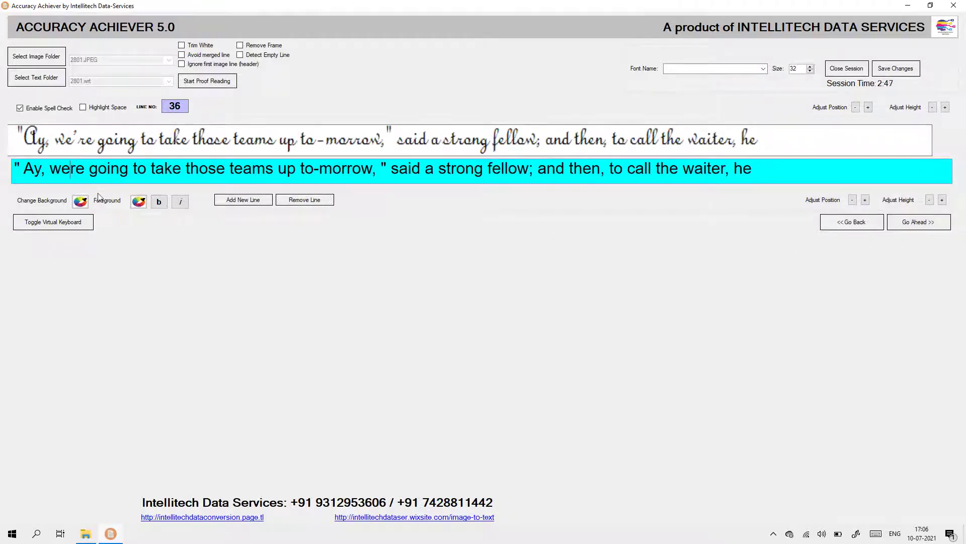
{"action": "type", "text": "'"}
{"action": "left_click", "coordinate": [896, 69]}
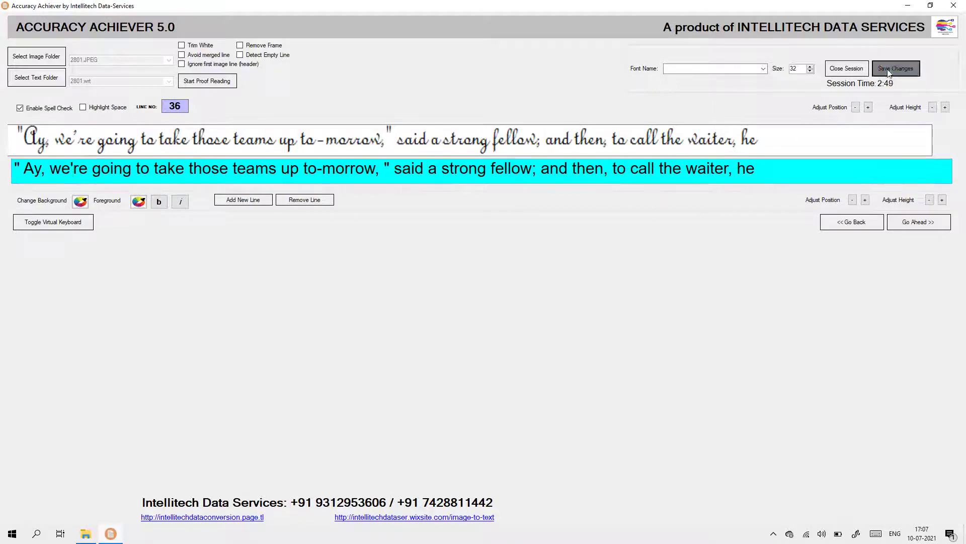
{"action": "left_click", "coordinate": [486, 296]}
- Advance to line 38 and place the text cursor before the closing quotation mark after "Dardanup?"
{"action": "left_click", "coordinate": [913, 223]}
{"action": "left_click", "coordinate": [913, 226]}
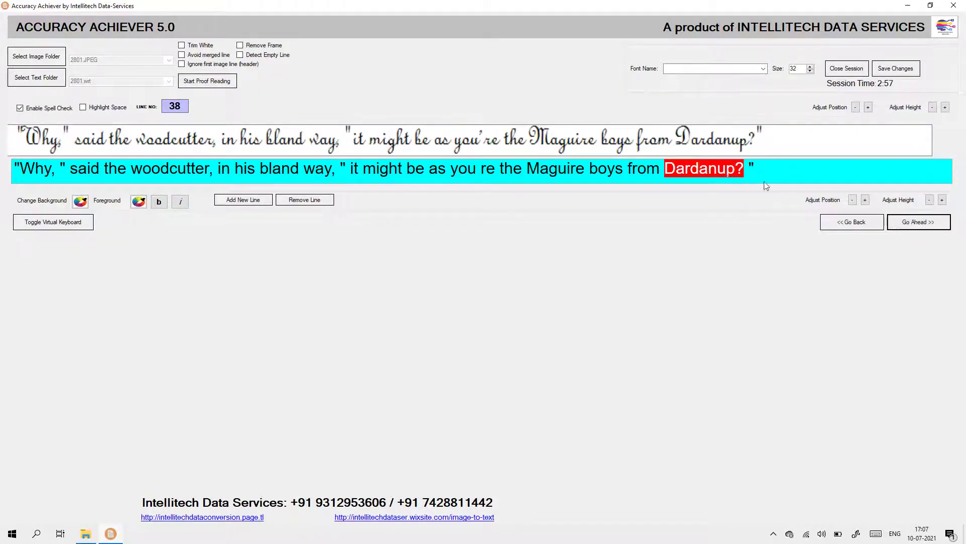
{"action": "left_click", "coordinate": [748, 171]}
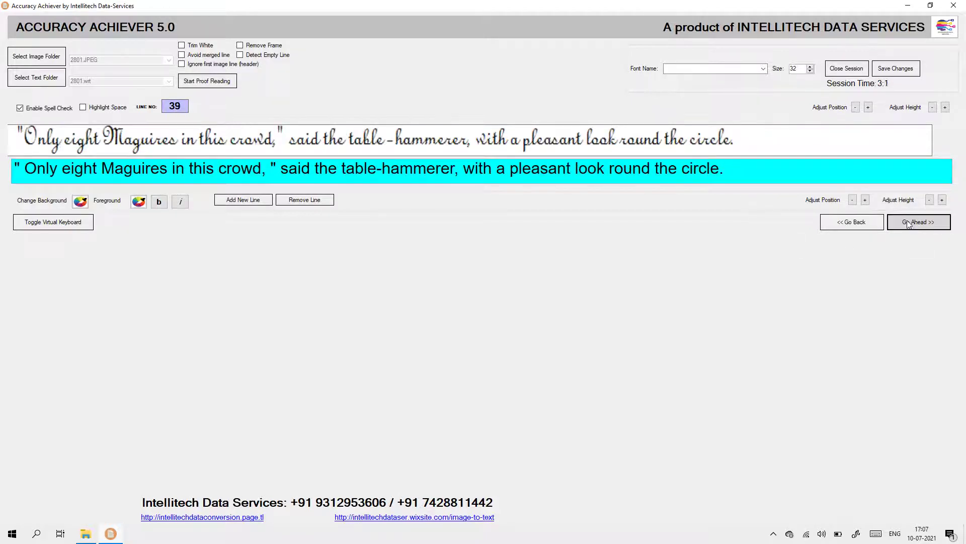
- In line 39, remove the spaces before the quotation mark after "crowd," and before "Only", and advance to line 41
{"action": "left_click", "coordinate": [266, 170]}
{"action": "key", "text": "Delete"}
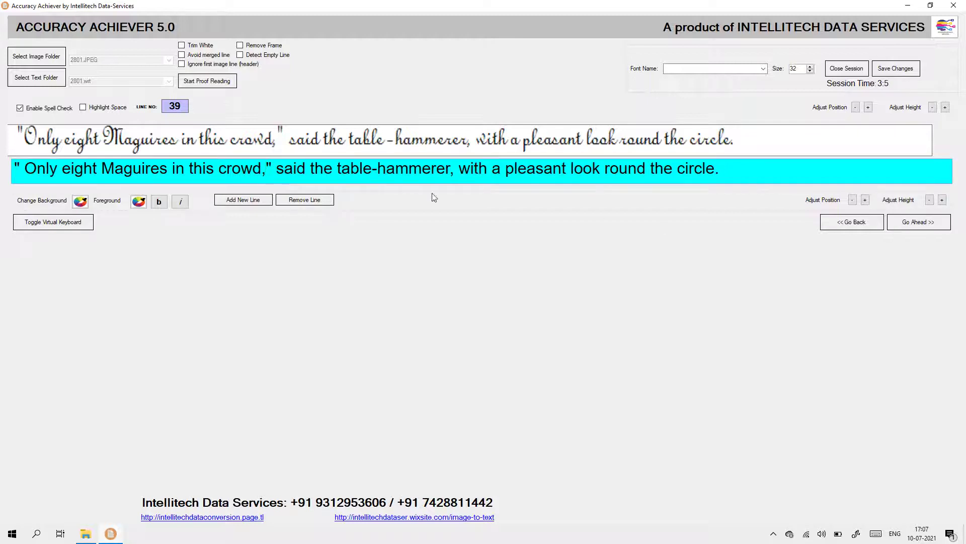
{"action": "left_click", "coordinate": [22, 173]}
{"action": "key", "text": "Delete"}
{"action": "left_click", "coordinate": [921, 221]}
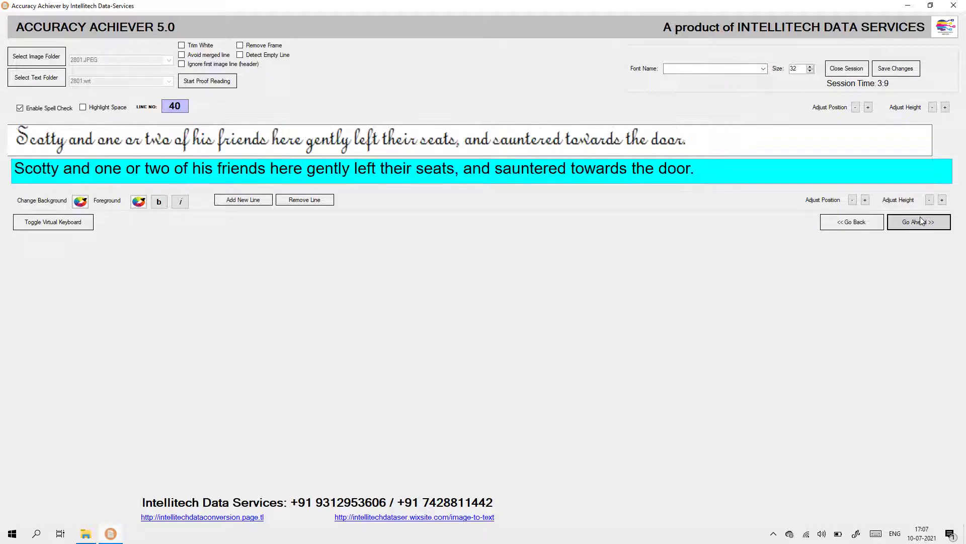
{"action": "left_click", "coordinate": [922, 221]}
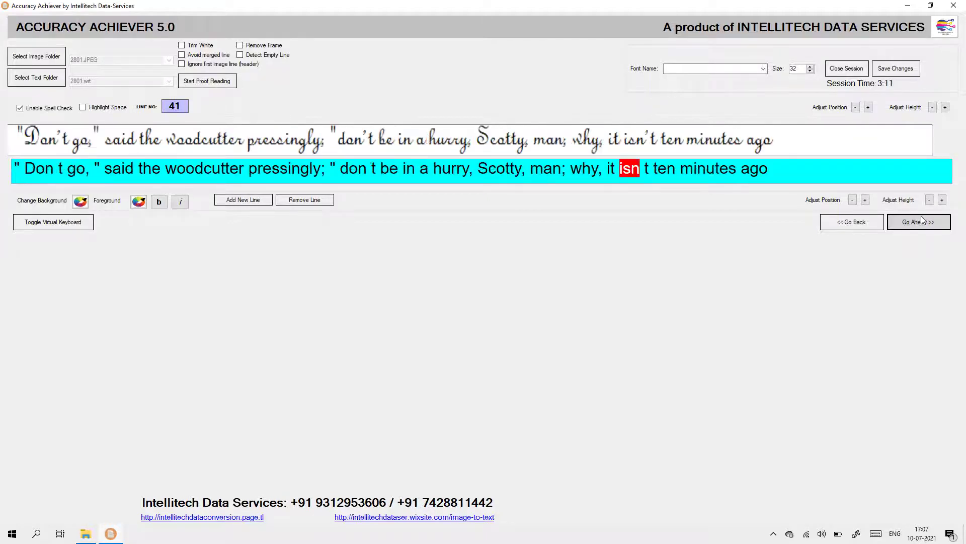
- In line 41, correct "isn t" to "isn't" and remove the spaces before the quotation marks after "pressingly;" and "go,"
{"action": "left_click", "coordinate": [645, 171]}
{"action": "key", "text": "BackSpace"}
{"action": "type", "text": "'"}
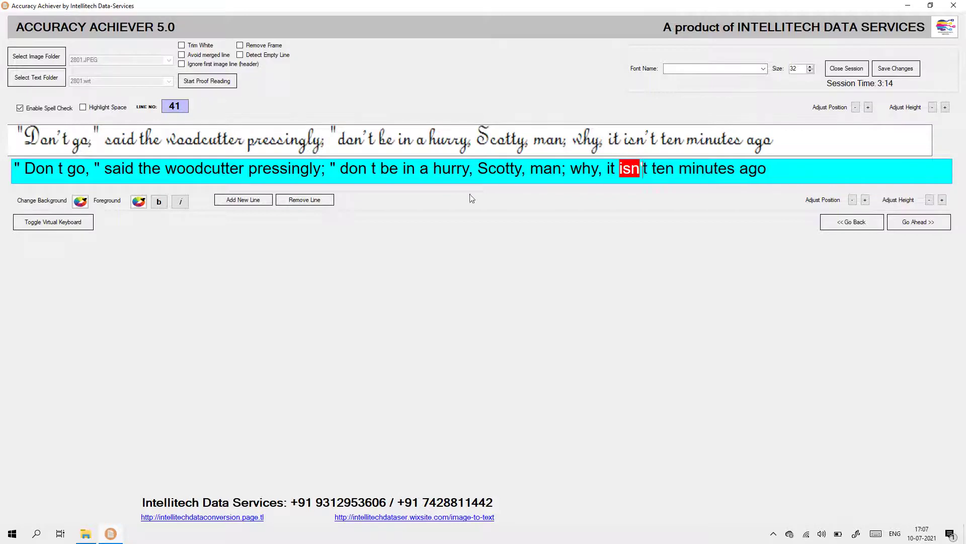
{"action": "left_click", "coordinate": [333, 172]}
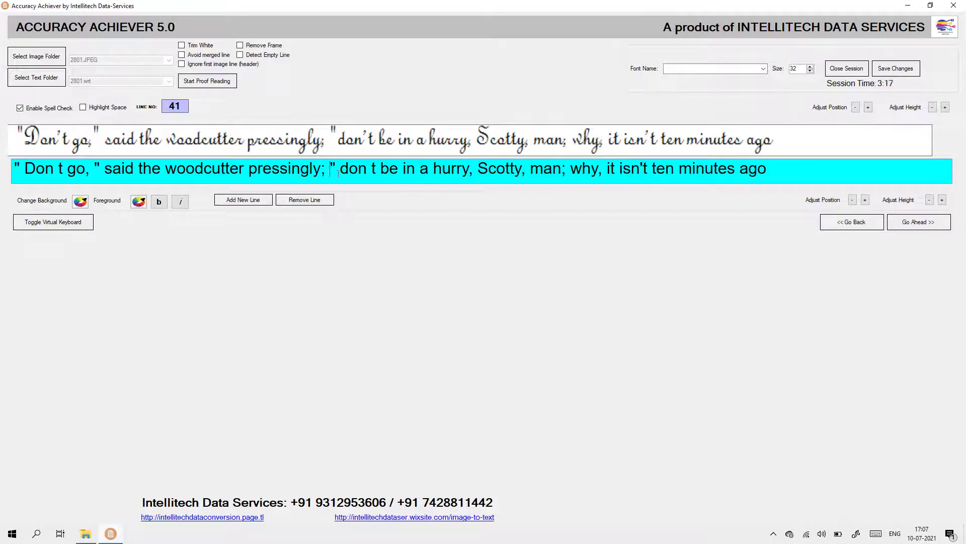
{"action": "key", "text": "BackSpace"}
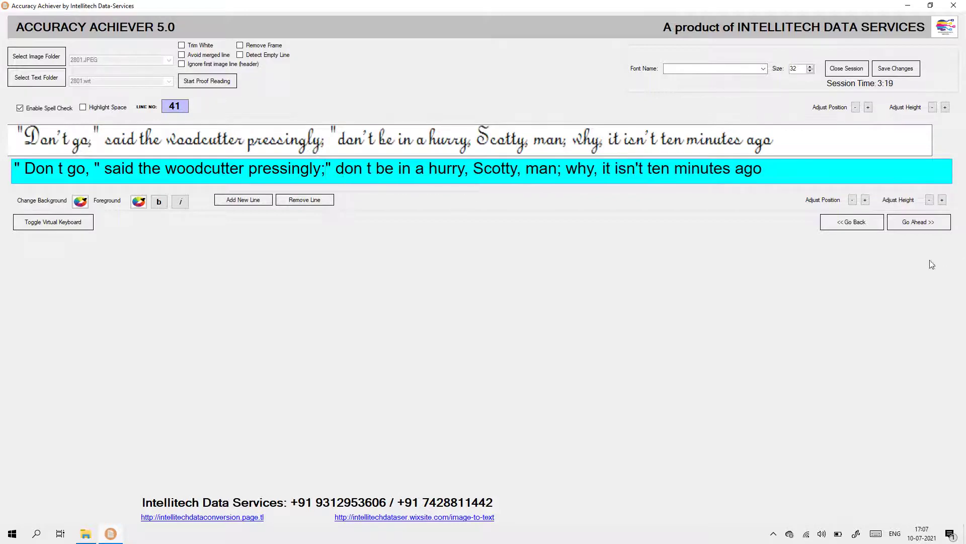
{"action": "left_click", "coordinate": [89, 170]}
{"action": "key", "text": "Delete"}
- Save the text changes and advance to line 42
{"action": "left_click", "coordinate": [896, 68]}
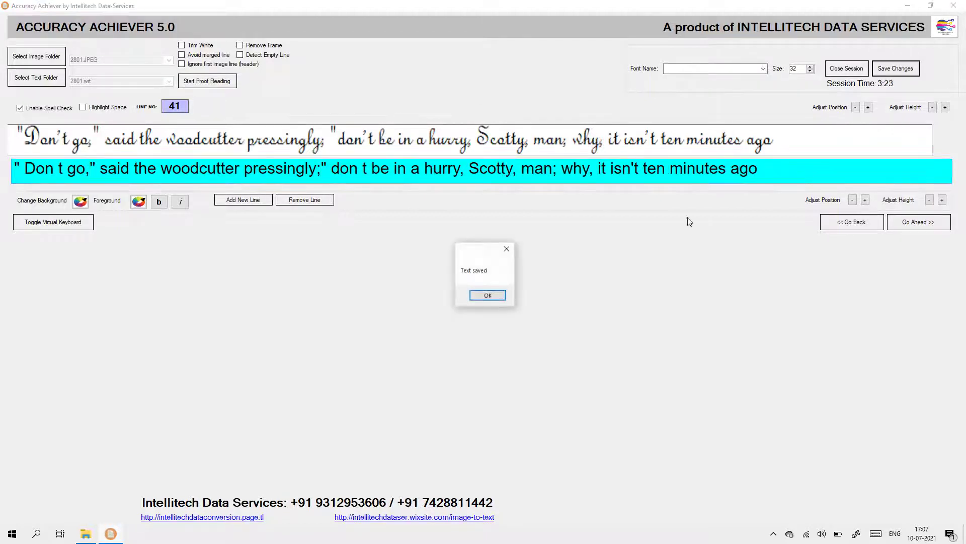
{"action": "left_click", "coordinate": [487, 297]}
{"action": "left_click", "coordinate": [927, 222]}
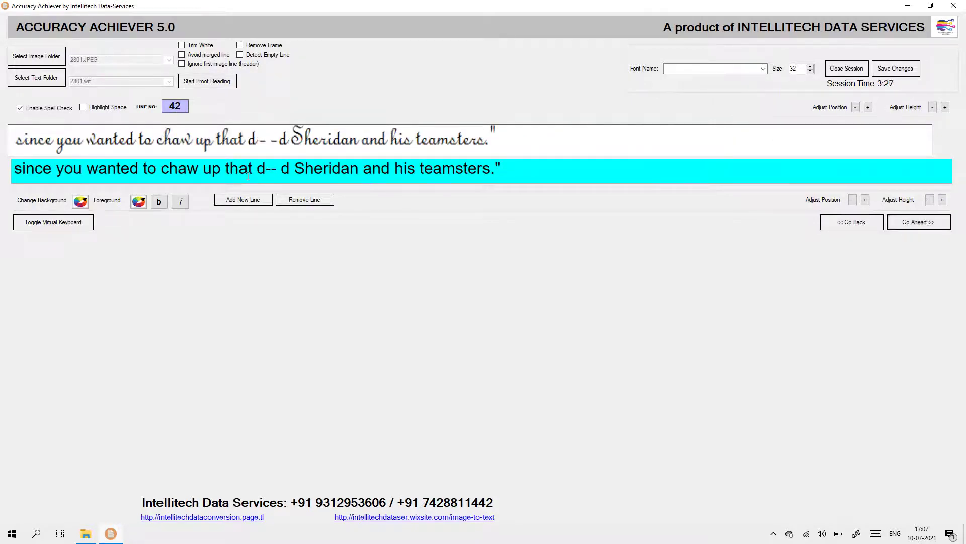
- In line 42, remove the space between the double hyphen and "d" before "Sheridan", and advance to line 43
{"action": "left_click", "coordinate": [266, 171]}
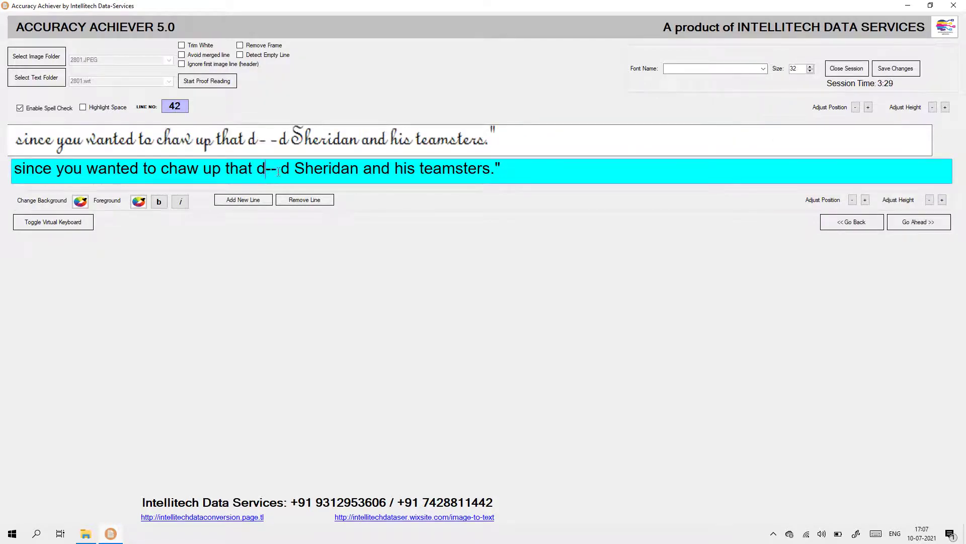
{"action": "left_click", "coordinate": [286, 175]}
{"action": "key", "text": "BackSpace"}
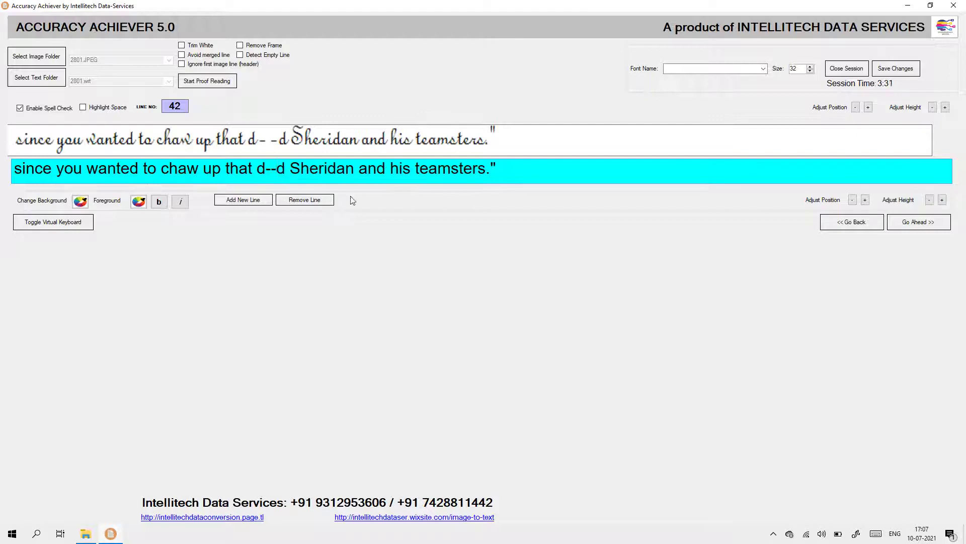
{"action": "left_click", "coordinate": [917, 223]}
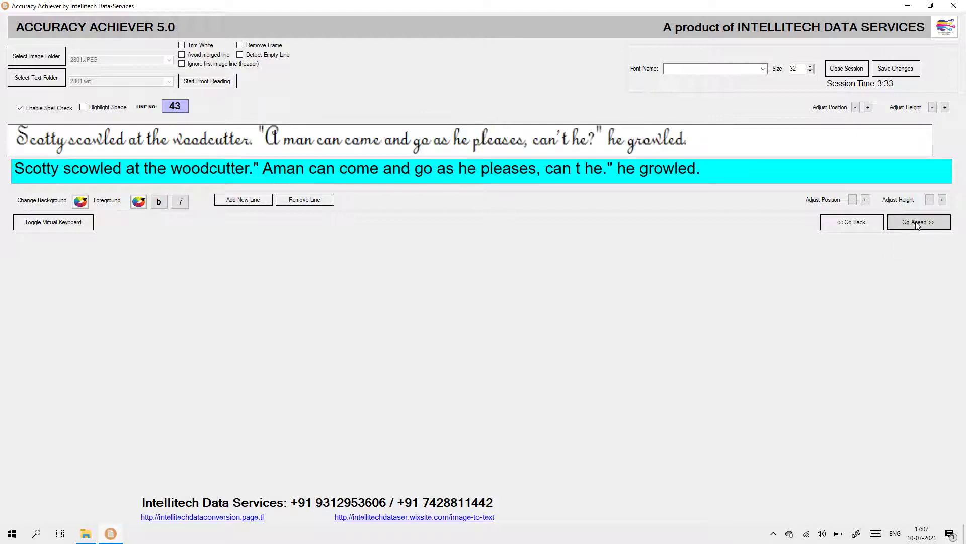
- In line 43, move the space after the opening quotation mark to before it, and correct "can t" to "can't"
{"action": "left_click", "coordinate": [260, 173]}
{"action": "key", "text": "BackSpace"}
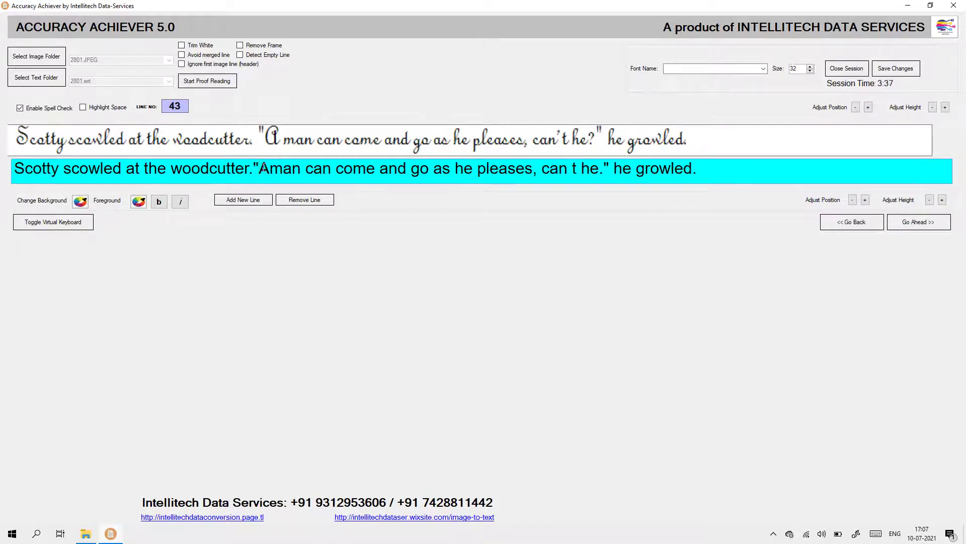
{"action": "key", "text": "Left"}
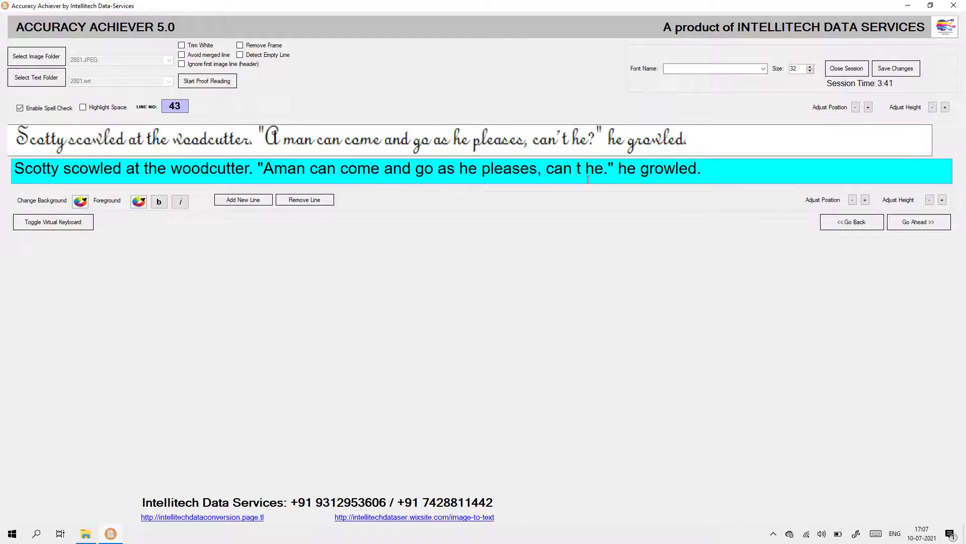
{"action": "key", "text": "BackSpace"}
{"action": "type", "text": "'"}
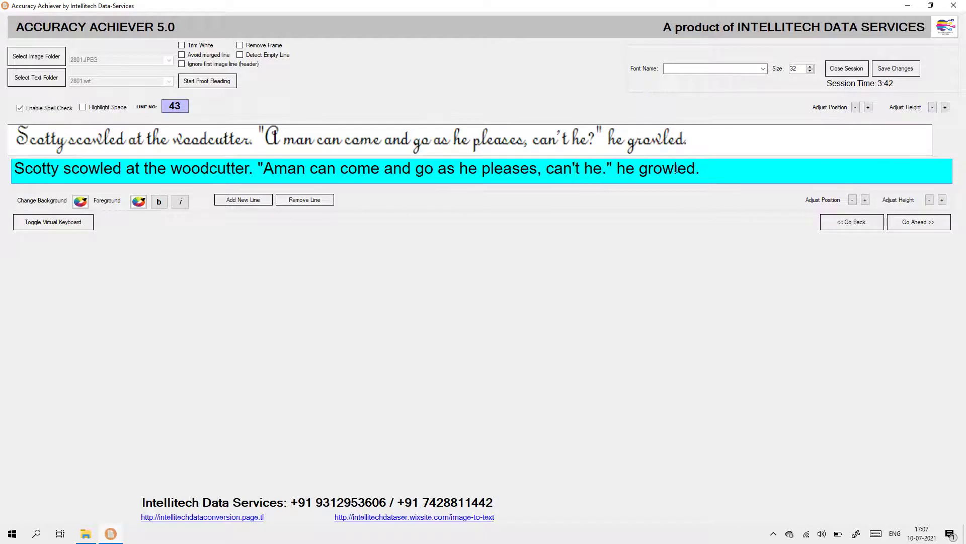
- Save the line 43 corrections and advance to line 45
{"action": "left_click", "coordinate": [892, 70]}
{"action": "left_click", "coordinate": [491, 295]}
{"action": "left_click", "coordinate": [924, 226]}
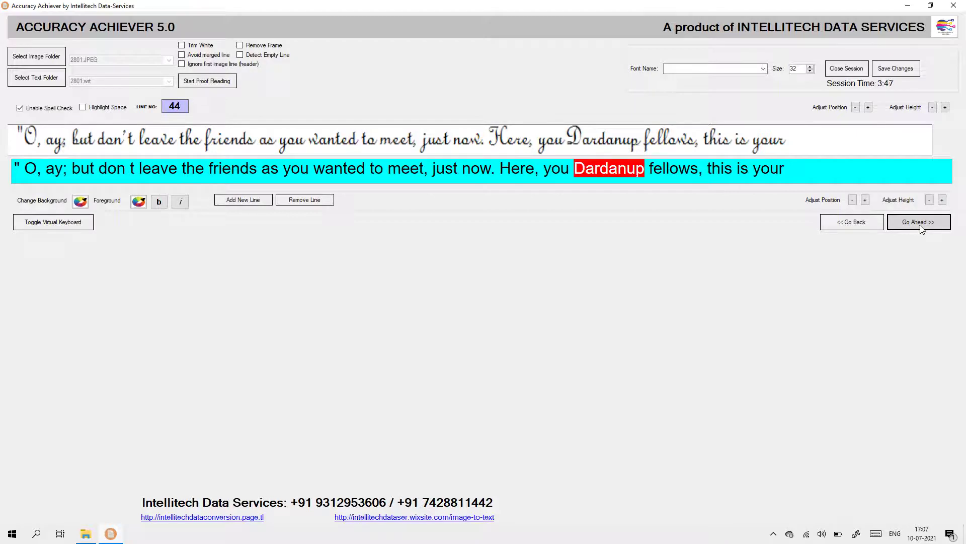
{"action": "left_click", "coordinate": [922, 230]}
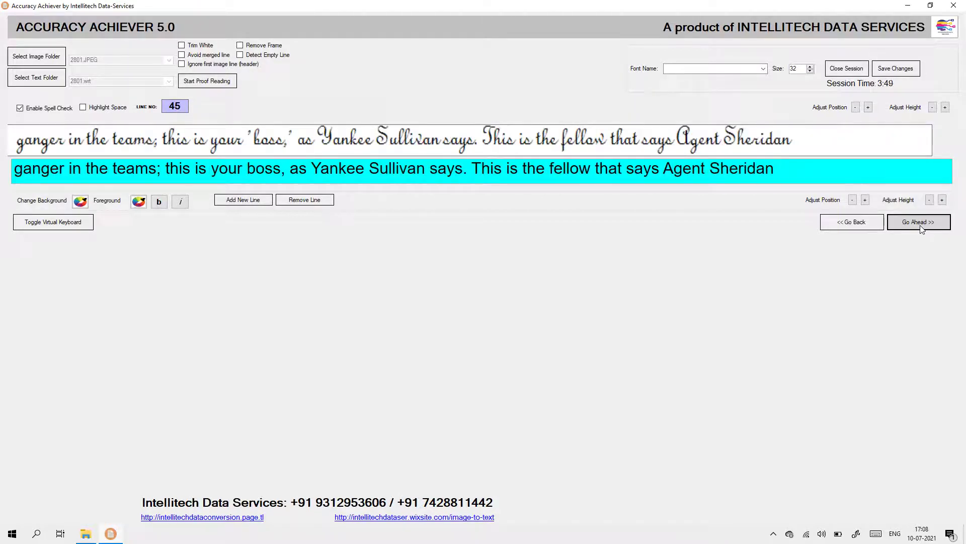
- In line 45, add single quotation marks after "your" and after "boss,", and advance to line 46
{"action": "left_click", "coordinate": [245, 168]}
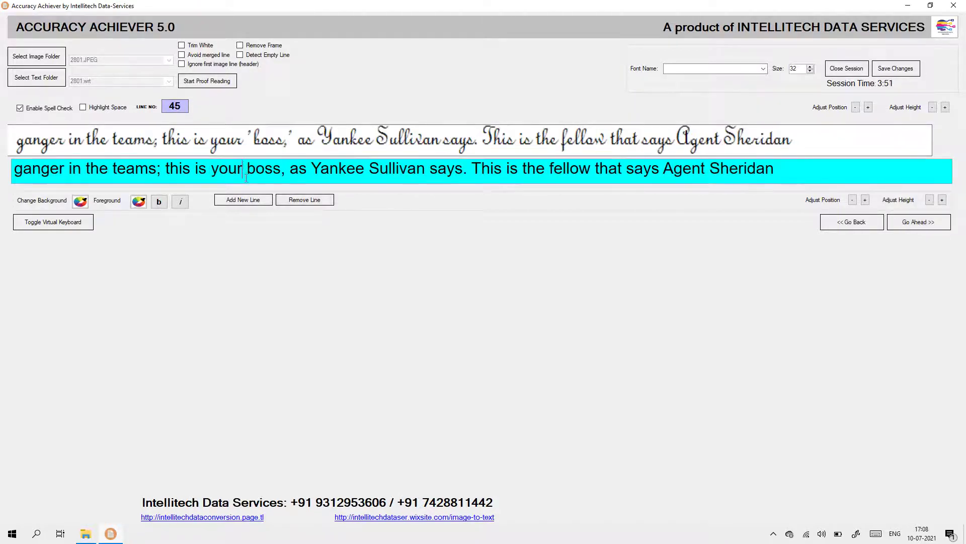
{"action": "type", "text": "'"}
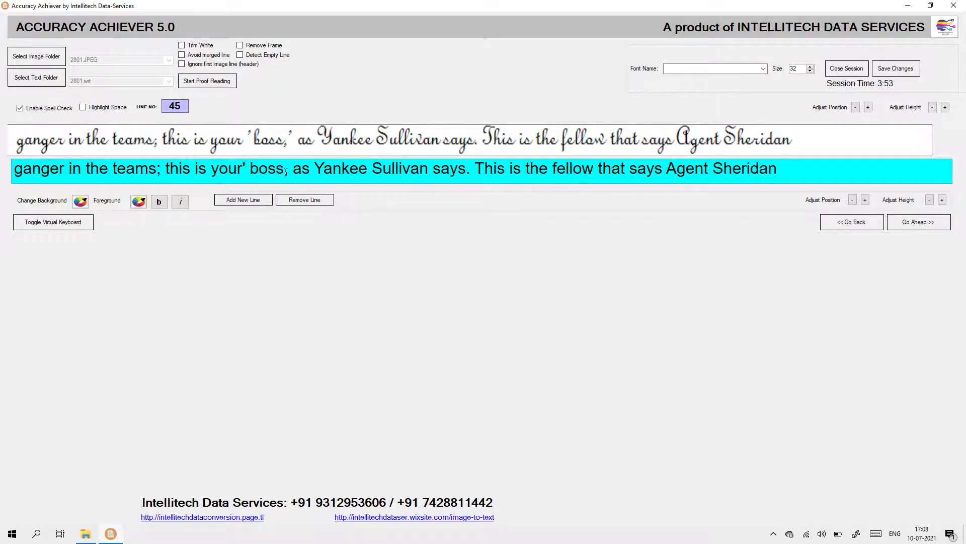
{"action": "type", "text": "'"}
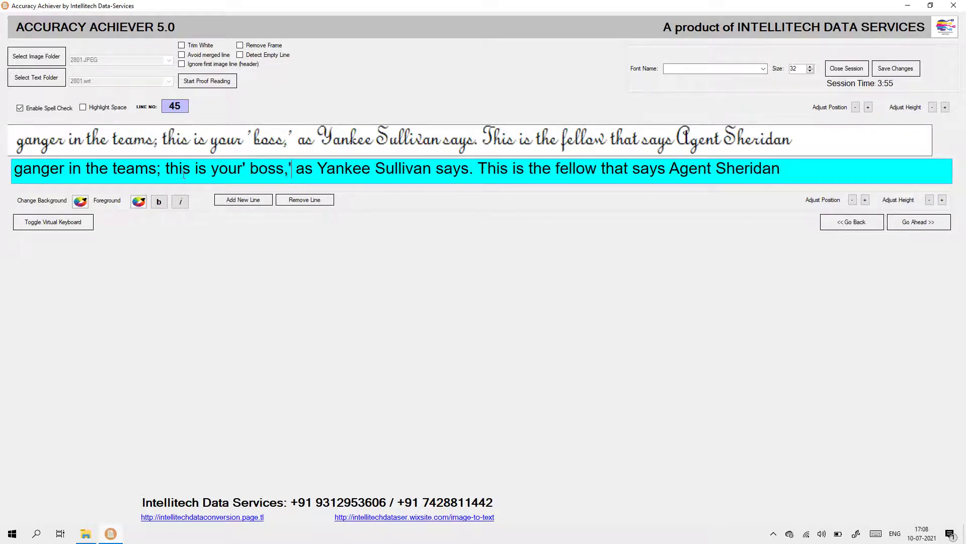
{"action": "left_click", "coordinate": [909, 226]}
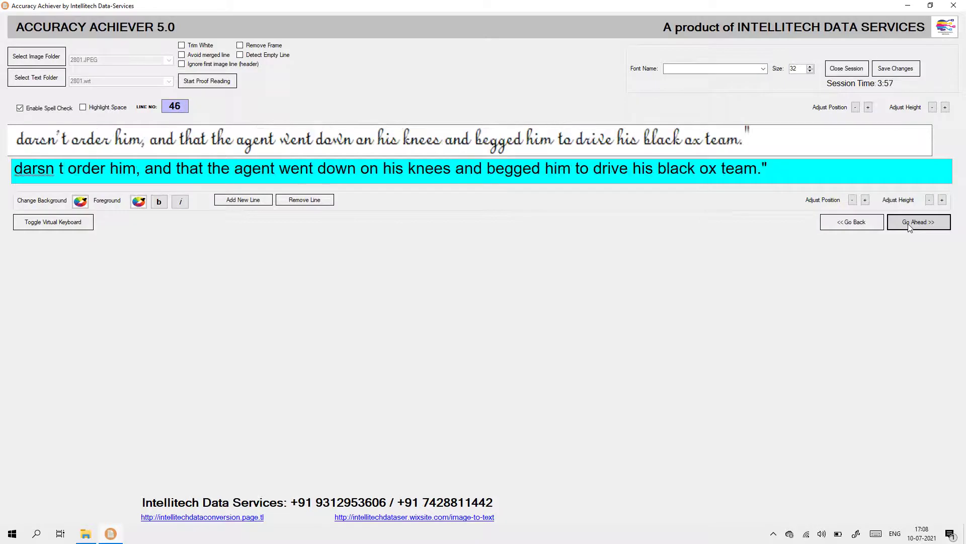
- In line 46, correct "darsn t" to "darsn't" and advance to line 47
{"action": "left_click", "coordinate": [52, 170]}
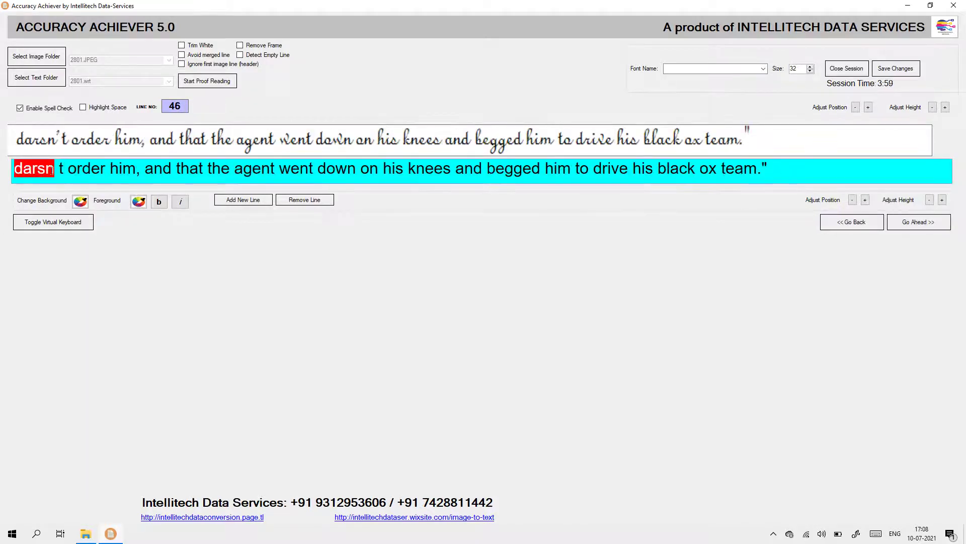
{"action": "key", "text": "Delete"}
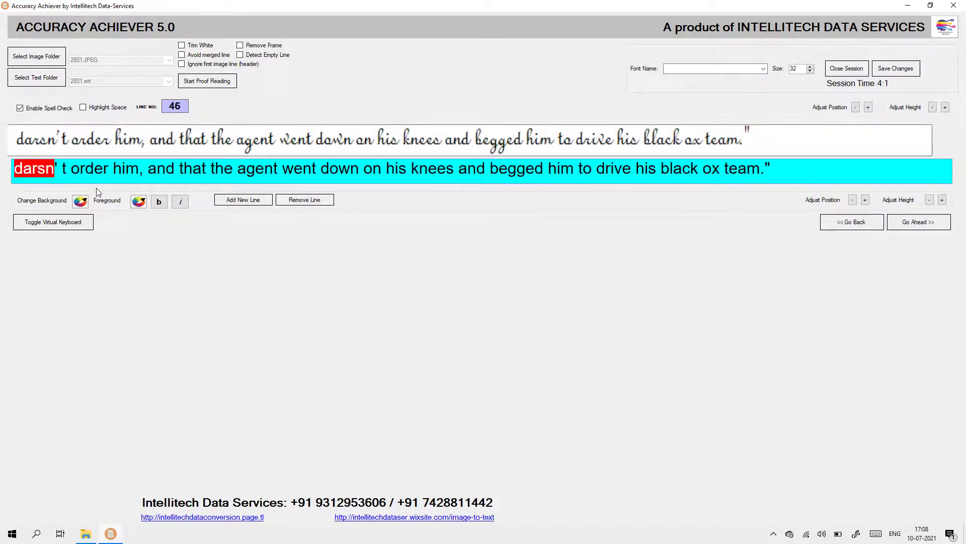
{"action": "type", "text": "'"}
{"action": "left_click", "coordinate": [909, 227]}
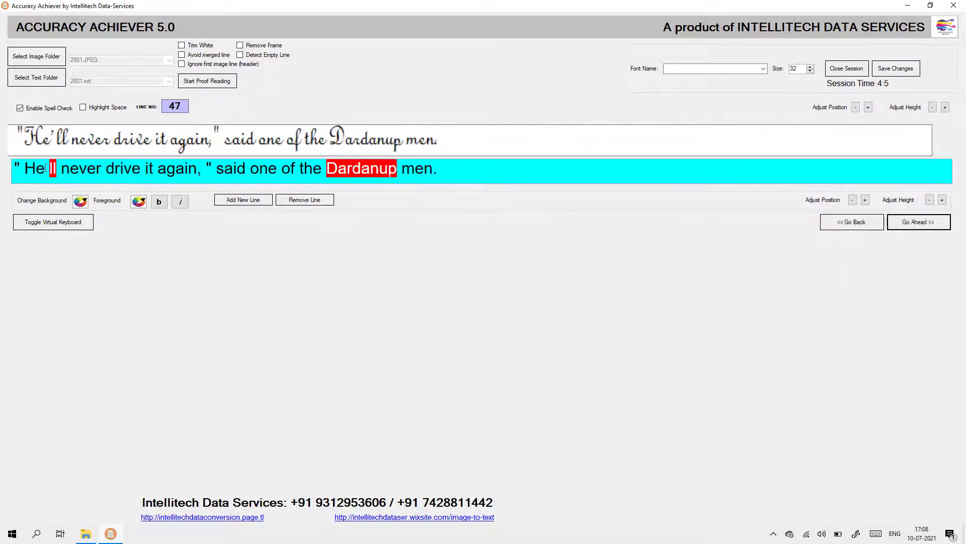
- In line 47, correct "He ll" to "He'll" and advance to line 48
{"action": "left_click", "coordinate": [46, 173]}
{"action": "type", "text": "'"}
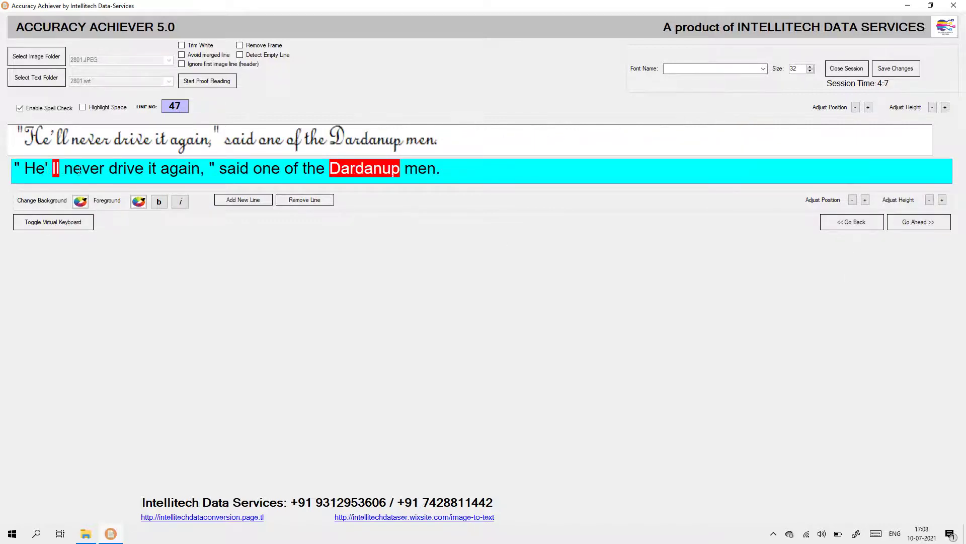
{"action": "key", "text": "Delete"}
{"action": "left_click", "coordinate": [920, 225]}
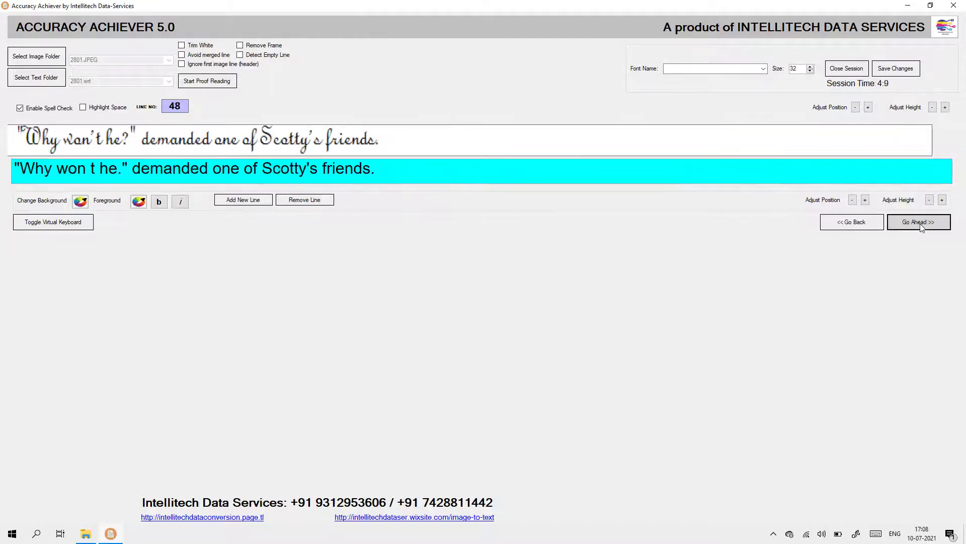
- In line 48, correct "won t" to "won't" and advance to line 49
{"action": "left_click", "coordinate": [89, 169]}
{"action": "type", "text": "'"}
{"action": "key", "text": "Delete"}
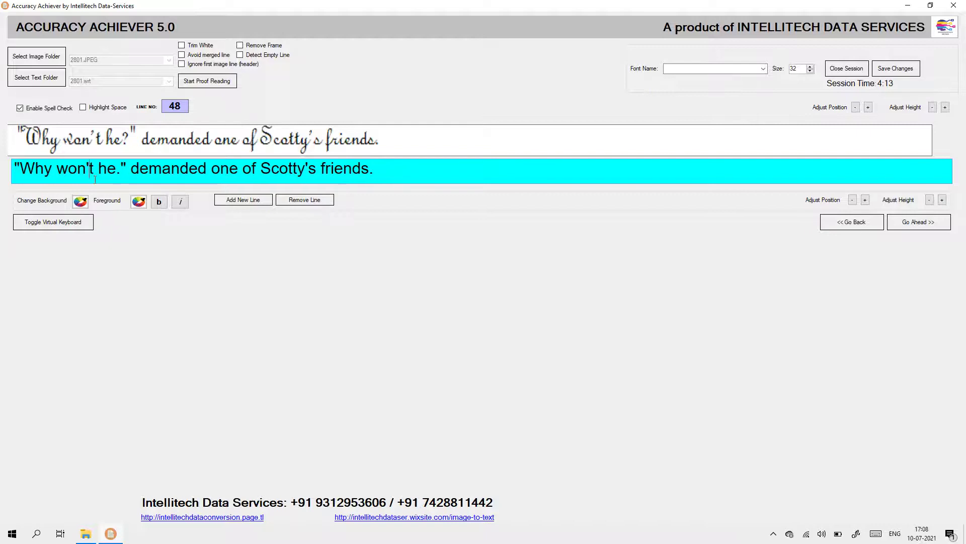
{"action": "left_click", "coordinate": [909, 223]}
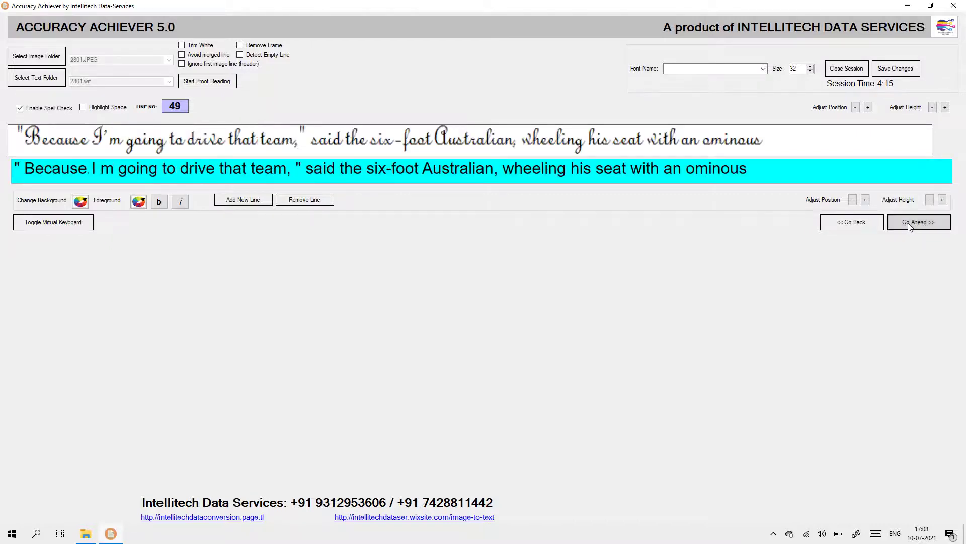
- In line 49, correct "I m" to "I'm", remove the space before the quotation mark after "team,", and advance to line 50
{"action": "left_click", "coordinate": [95, 174]}
{"action": "type", "text": "'"}
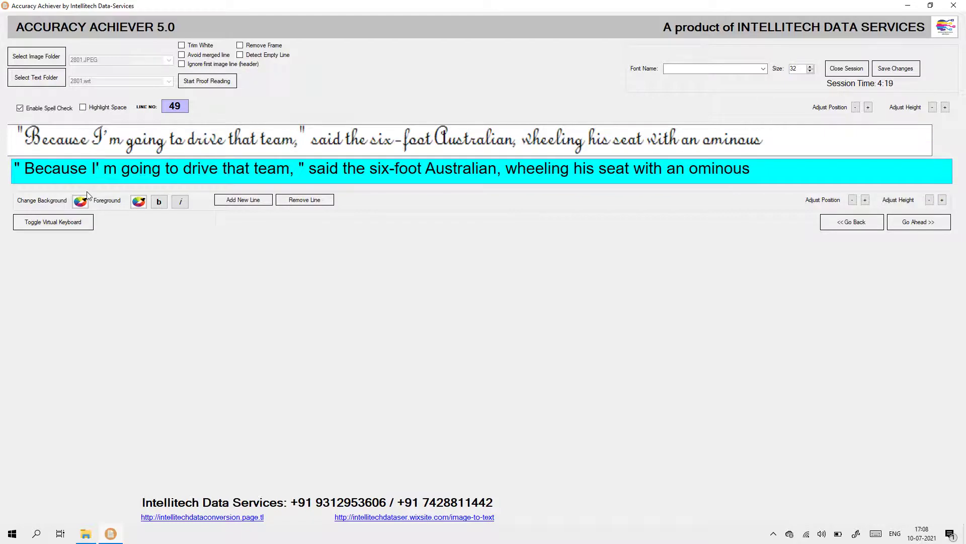
{"action": "key", "text": "Delete"}
{"action": "left_click", "coordinate": [296, 167]}
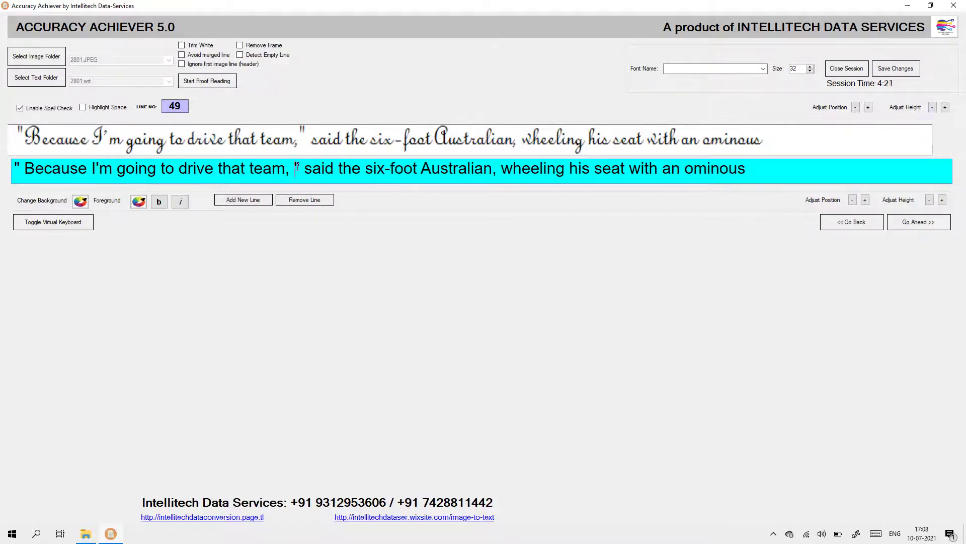
{"action": "key", "text": "BackSpace"}
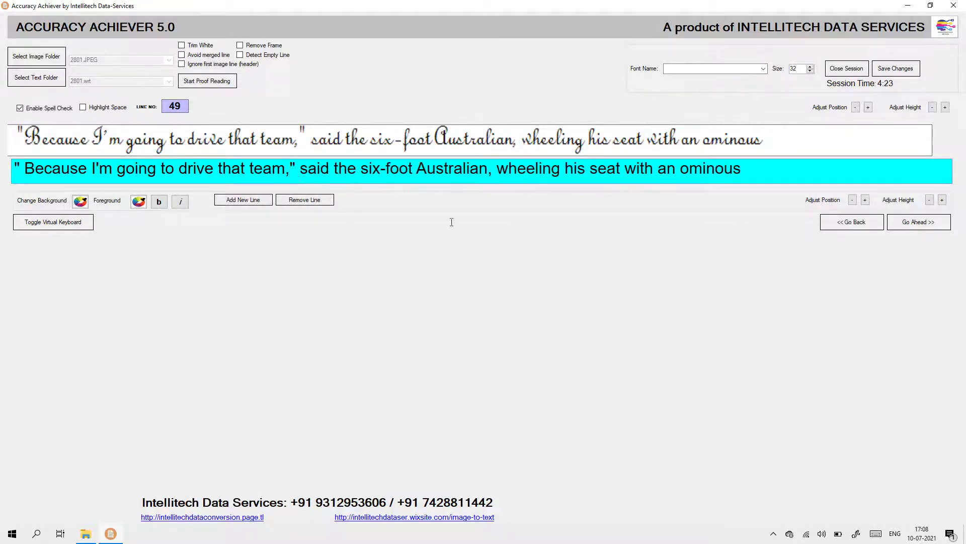
{"action": "left_click", "coordinate": [919, 223]}
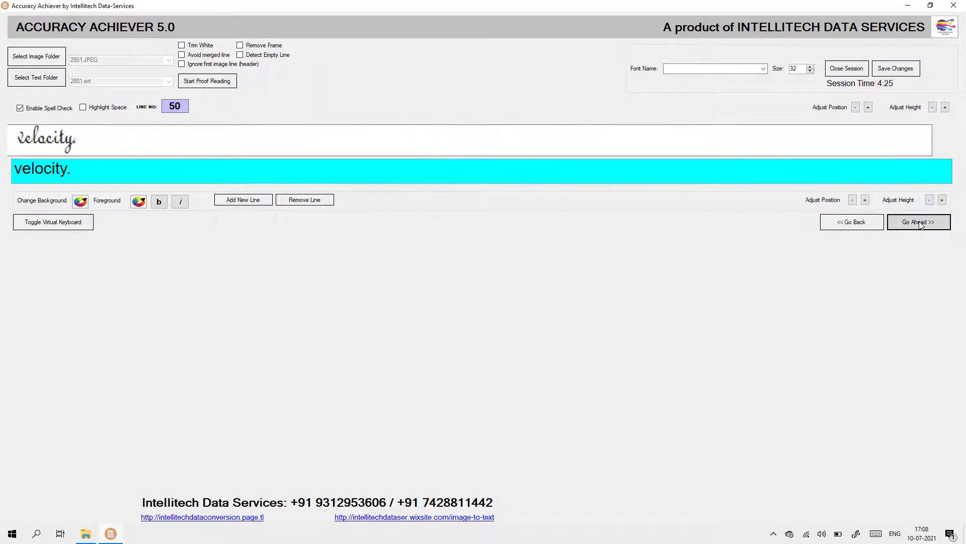
- Pass line 50, remove the space before the quotation mark after "ha, ha!" in line 51, and advance to line 52
{"action": "left_click", "coordinate": [919, 223]}
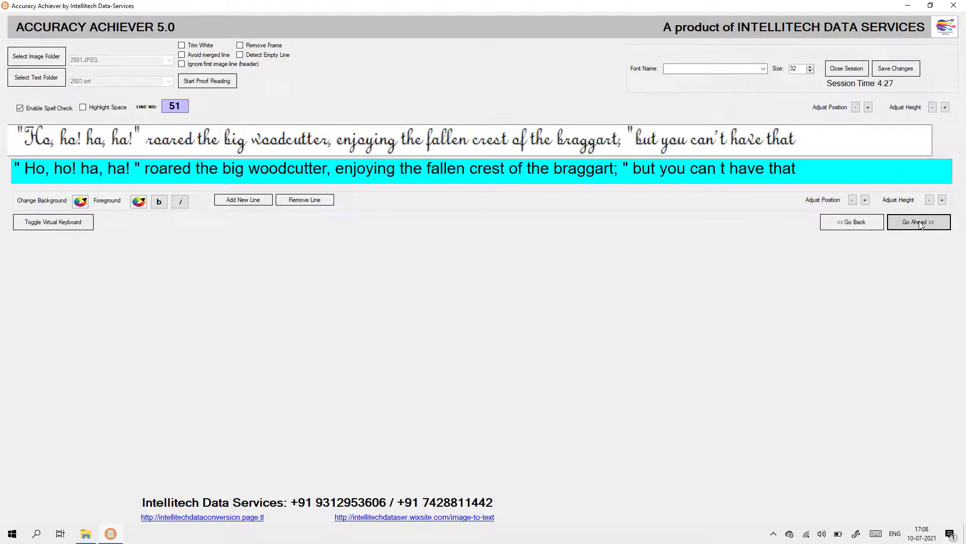
{"action": "left_click", "coordinate": [130, 167]}
{"action": "key", "text": "Delete"}
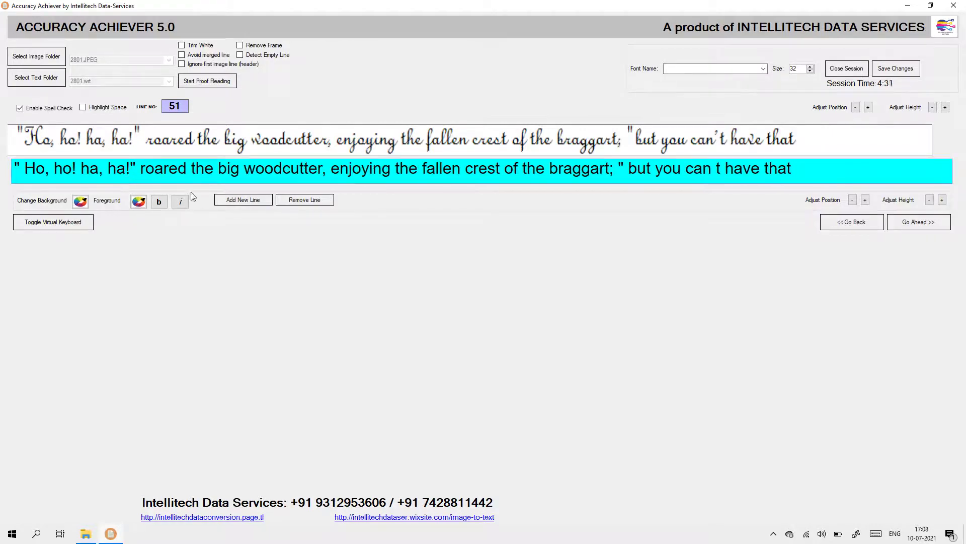
{"action": "left_click", "coordinate": [902, 221]}
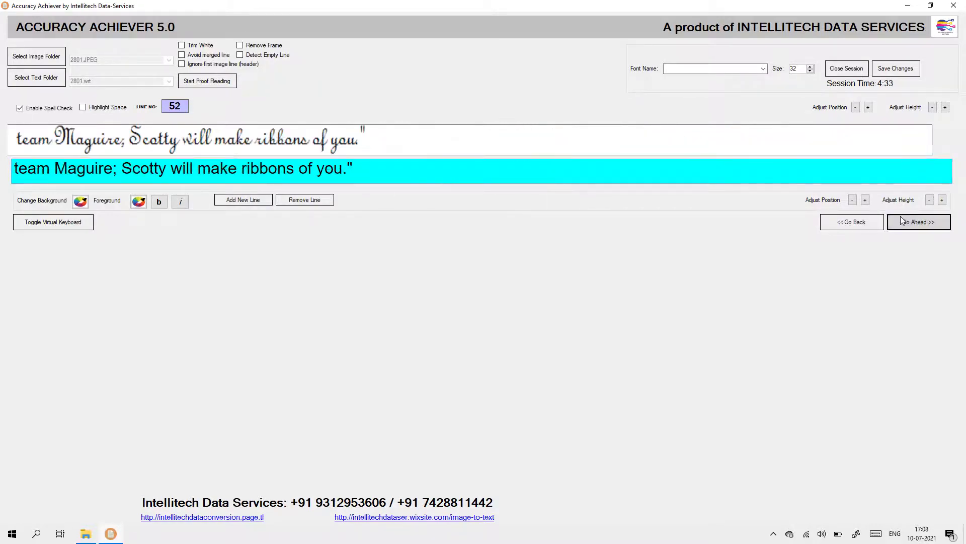
- Check lines 52 to 55 against the scan and enter the missing text "bully." in line 56
{"action": "left_click", "coordinate": [902, 221]}
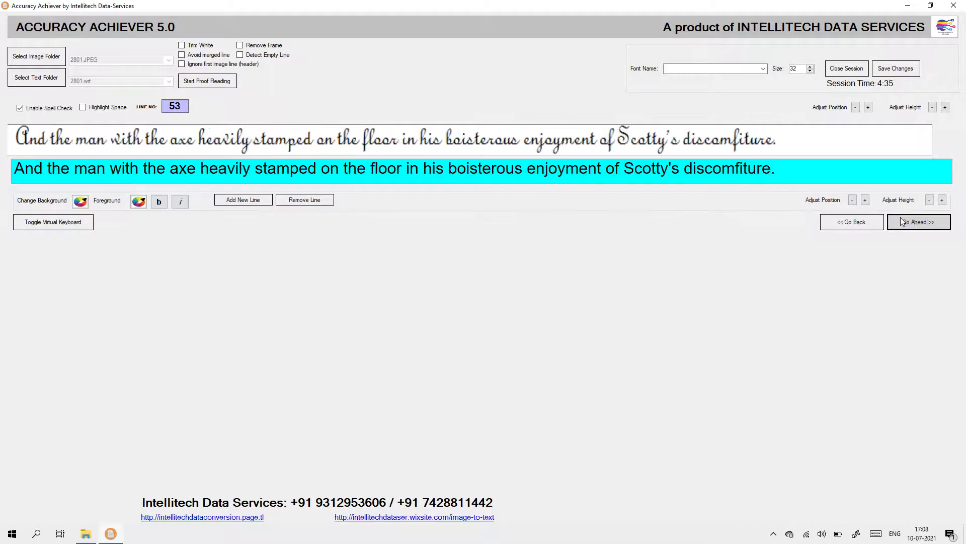
{"action": "left_click", "coordinate": [903, 222]}
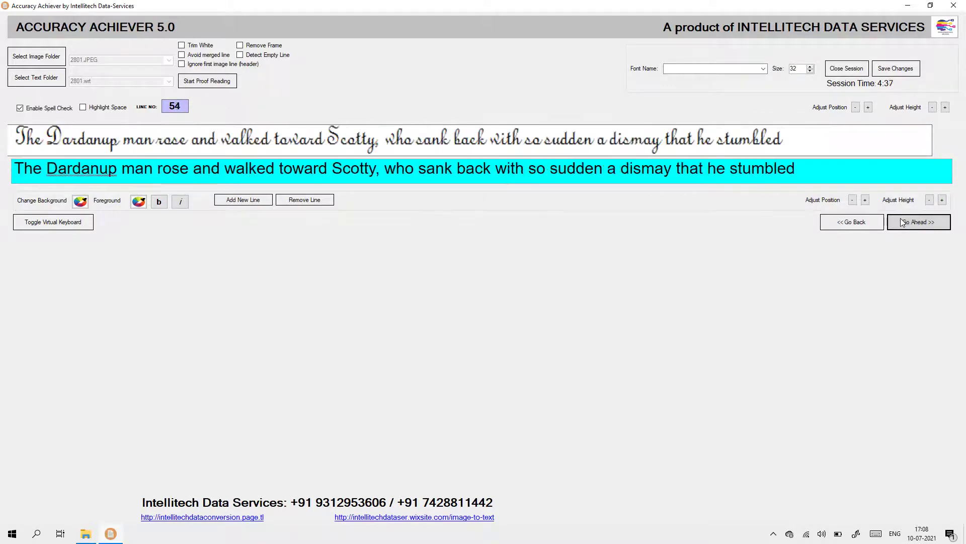
{"action": "left_click", "coordinate": [903, 222]}
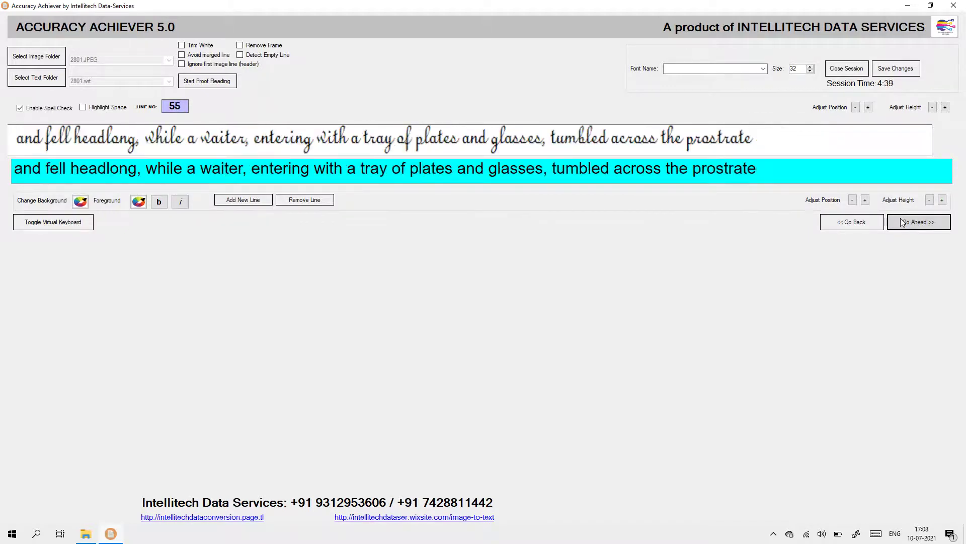
{"action": "left_click", "coordinate": [903, 223]}
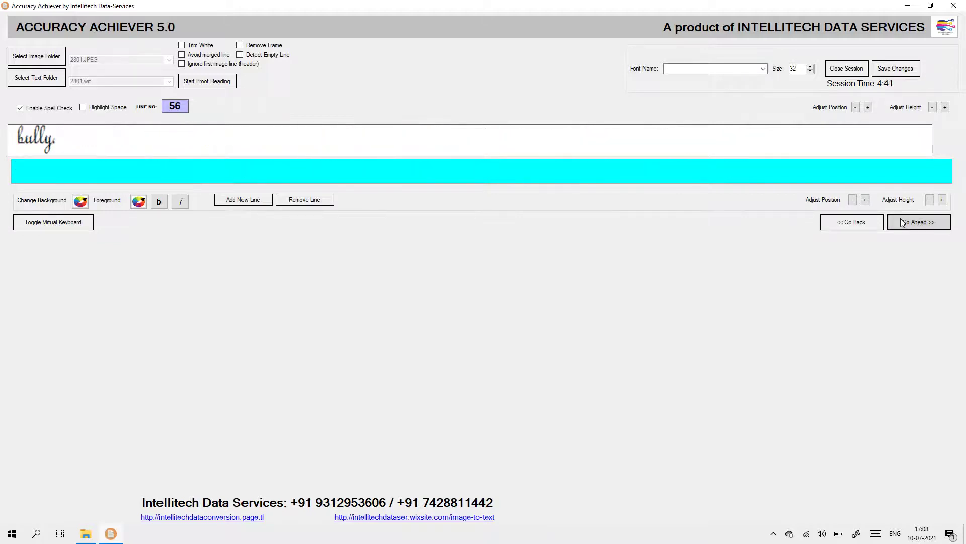
{"action": "left_click", "coordinate": [54, 173]}
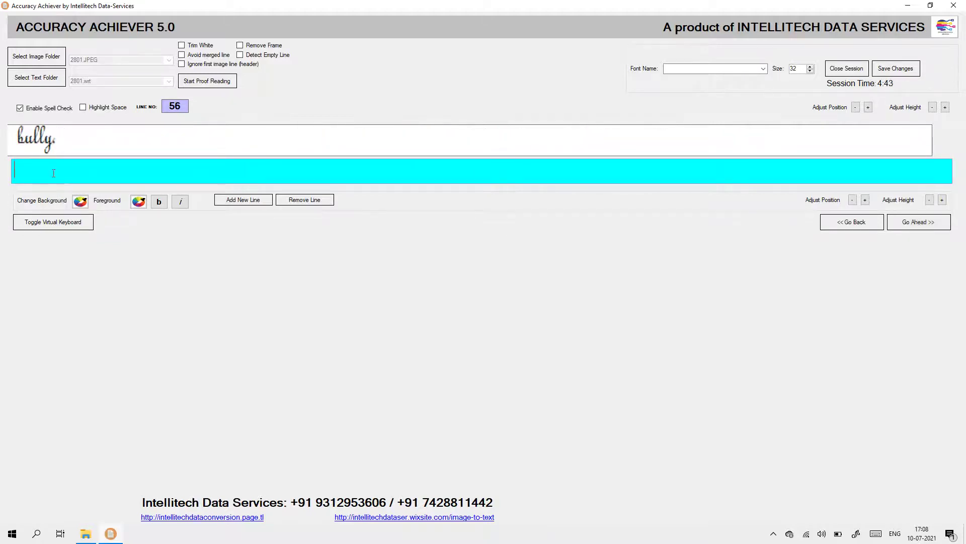
{"action": "type", "text": "bully"}
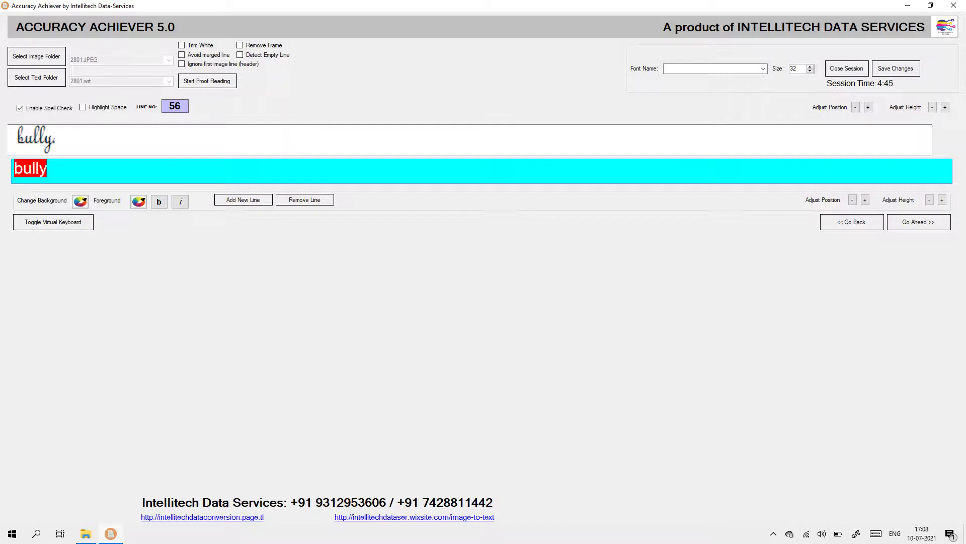
{"action": "type", "text": "."}
- Save the text changes and try to advance past line 56
{"action": "left_click", "coordinate": [895, 68]}
{"action": "left_click", "coordinate": [488, 294]}
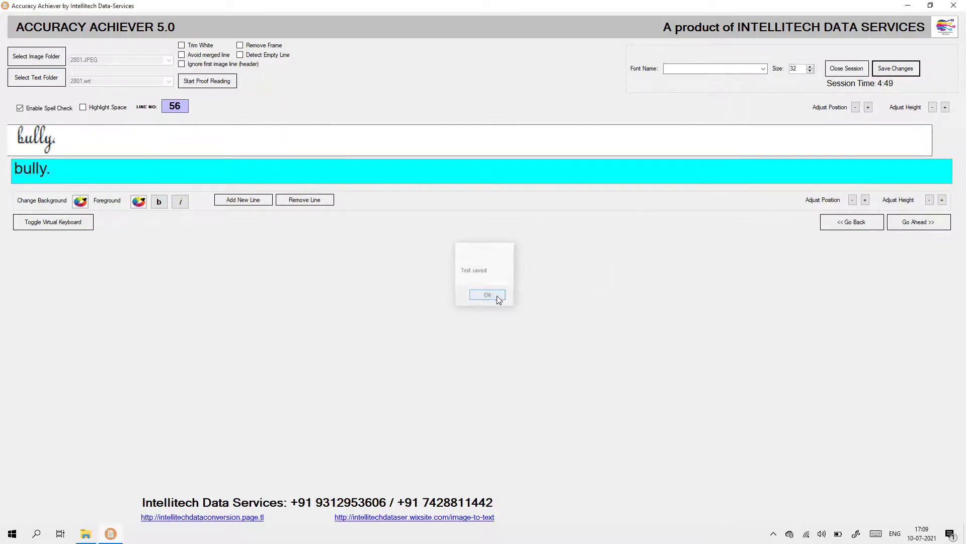
{"action": "left_click", "coordinate": [899, 228]}
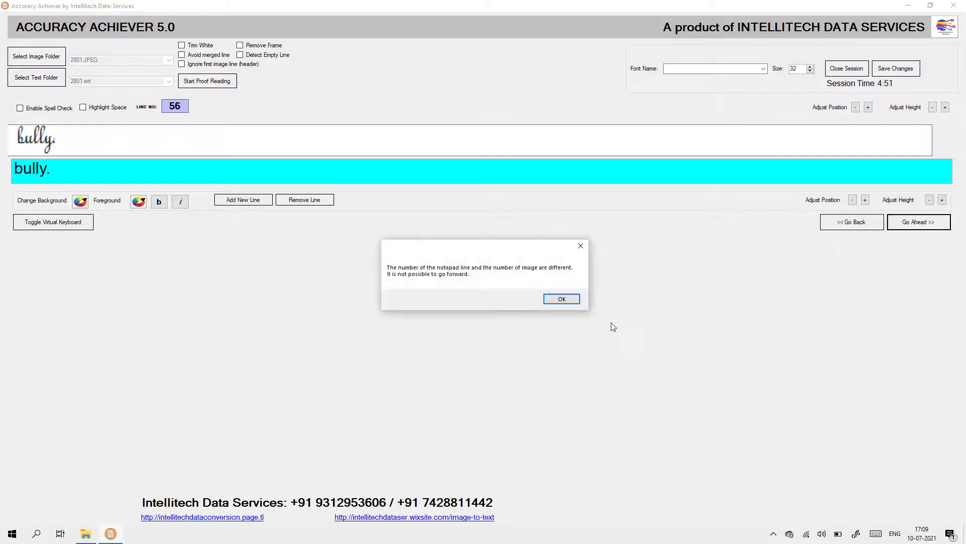
{"action": "left_click", "coordinate": [560, 299]}
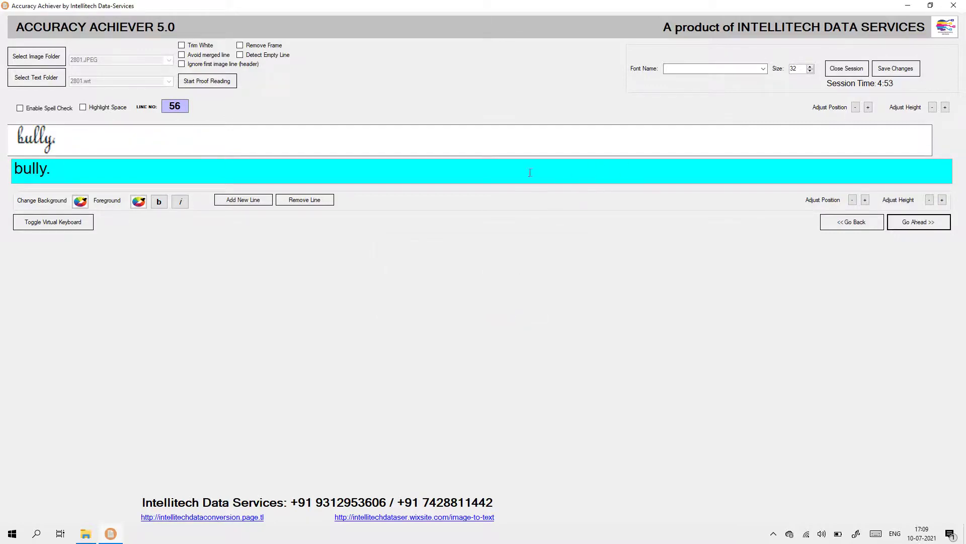
- Go back through the proofread lines from line 56 to line 31
{"action": "left_click", "coordinate": [842, 228]}
{"action": "left_click", "coordinate": [842, 228]}
{"action": "left_click", "coordinate": [842, 227]}
{"action": "left_click", "coordinate": [842, 229]}
{"action": "left_click", "coordinate": [842, 229]}
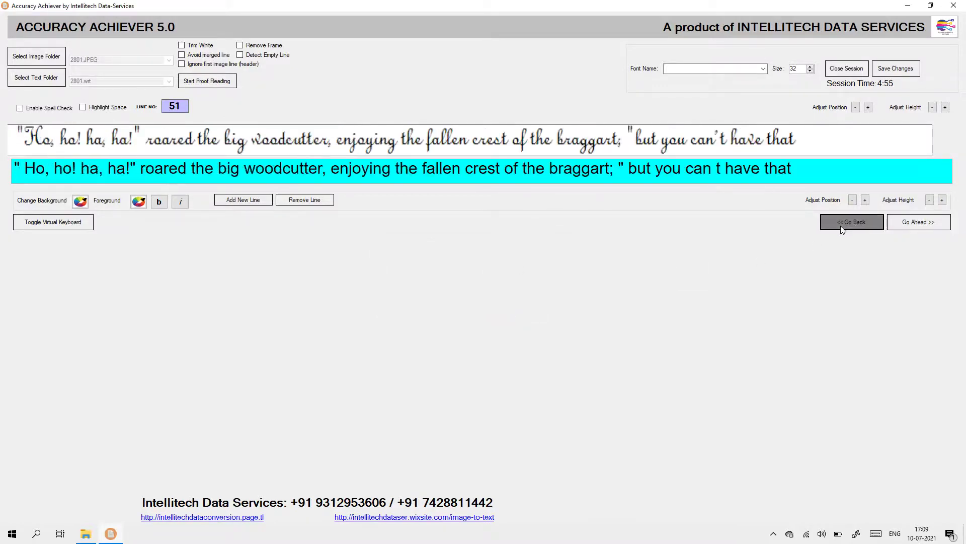
{"action": "double_click", "coordinate": [842, 229]}
{"action": "double_click", "coordinate": [842, 229]}
{"action": "double_click", "coordinate": [842, 229]}
{"action": "left_click", "coordinate": [842, 229]}
{"action": "double_click", "coordinate": [842, 229]}
{"action": "left_click", "coordinate": [842, 229]}
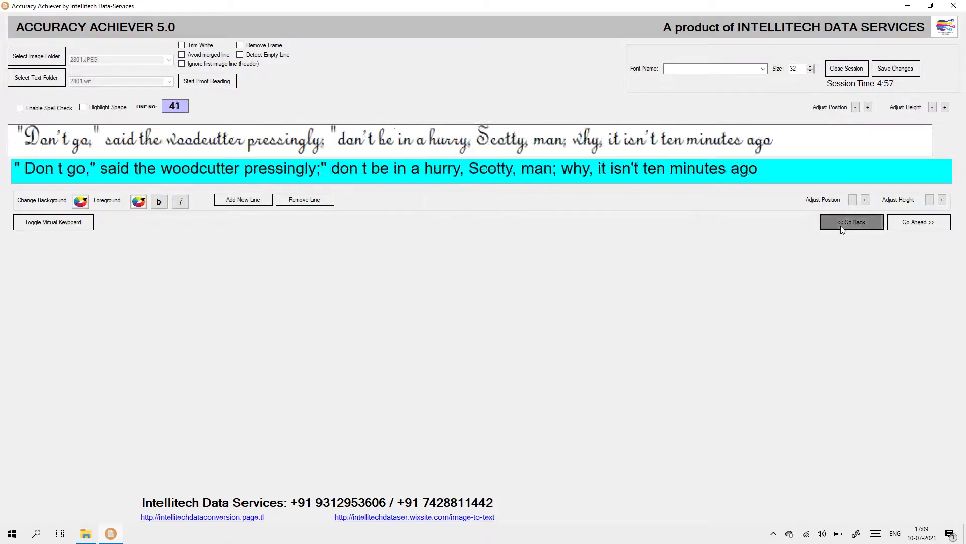
{"action": "left_click", "coordinate": [843, 229]}
{"action": "double_click", "coordinate": [842, 229]}
{"action": "double_click", "coordinate": [843, 229]}
{"action": "double_click", "coordinate": [842, 229]}
{"action": "left_click", "coordinate": [843, 229]}
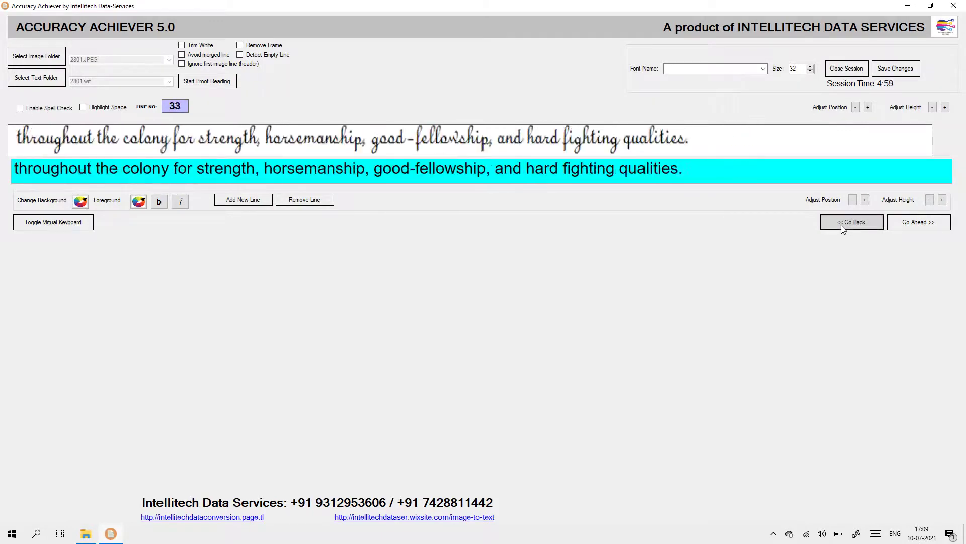
{"action": "left_click", "coordinate": [843, 229]}
{"action": "left_click", "coordinate": [842, 229]}
- Show and hide the virtual keyboard, and close Accuracy Achiever
{"action": "left_click", "coordinate": [84, 227]}
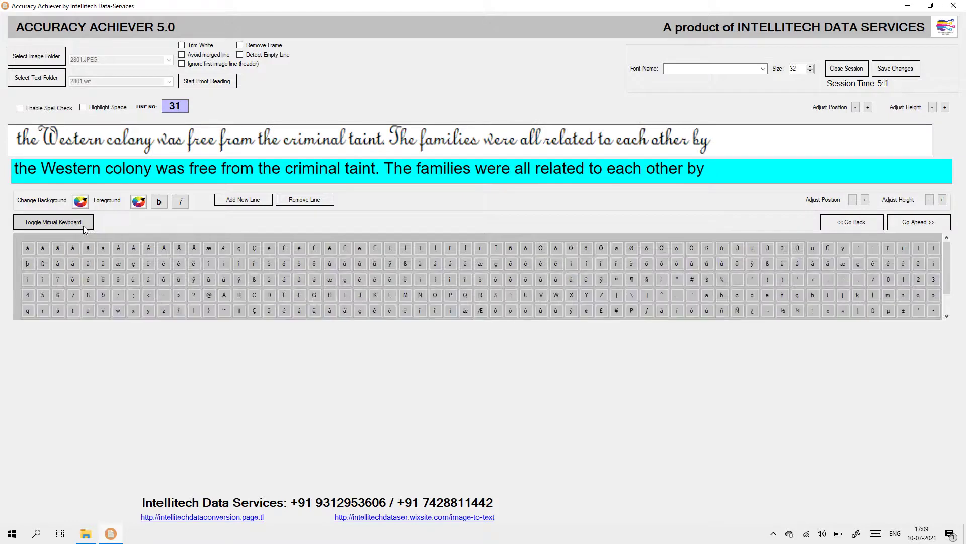
{"action": "left_click", "coordinate": [85, 228]}
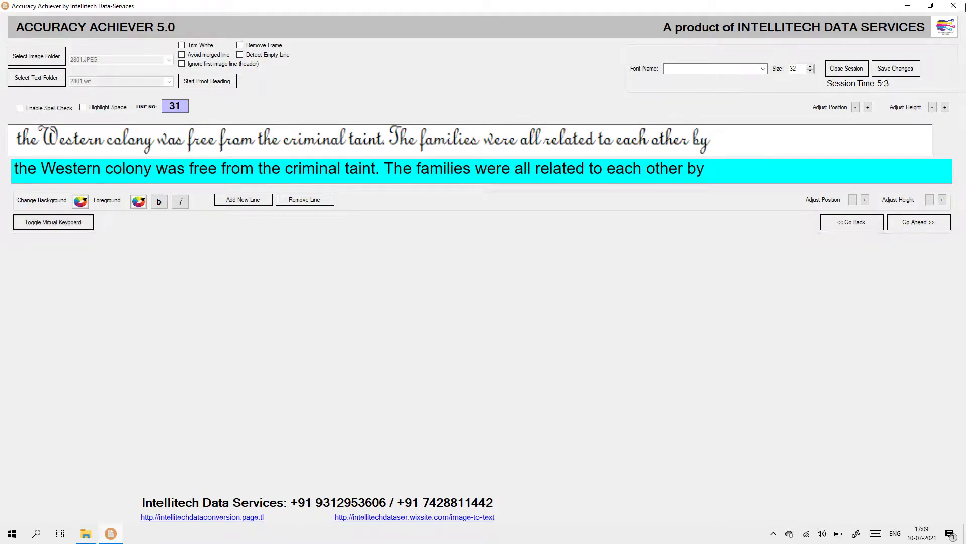
{"action": "left_click", "coordinate": [960, 6]}
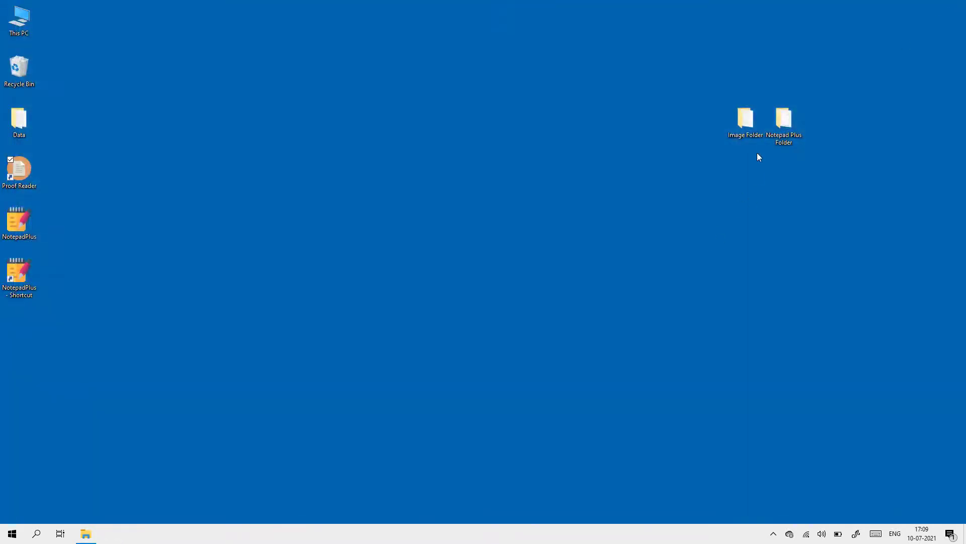
- Open image 2801 from the desktop's Image Folder in Paint and minimize the Paint window
{"action": "double_click", "coordinate": [751, 127]}
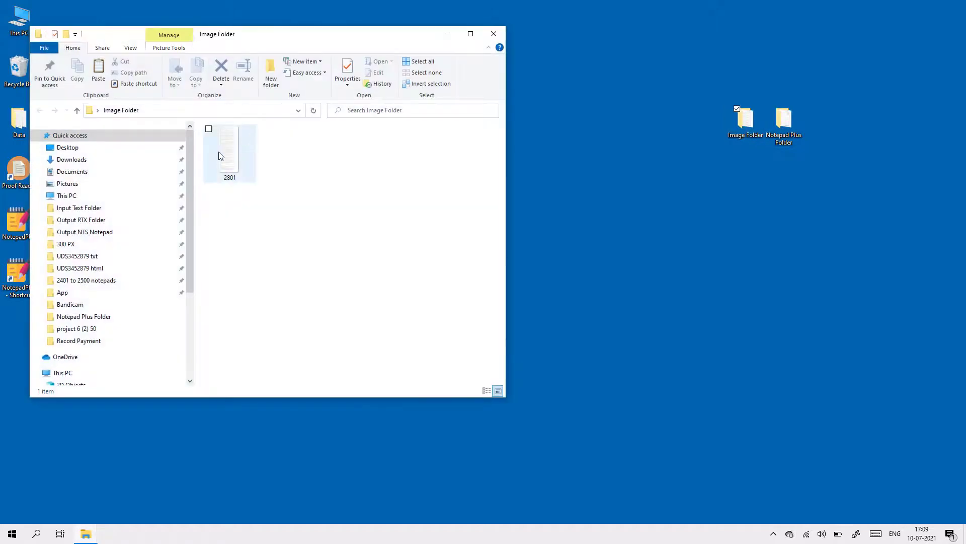
{"action": "right_click", "coordinate": [218, 152]}
{"action": "left_click", "coordinate": [239, 229]}
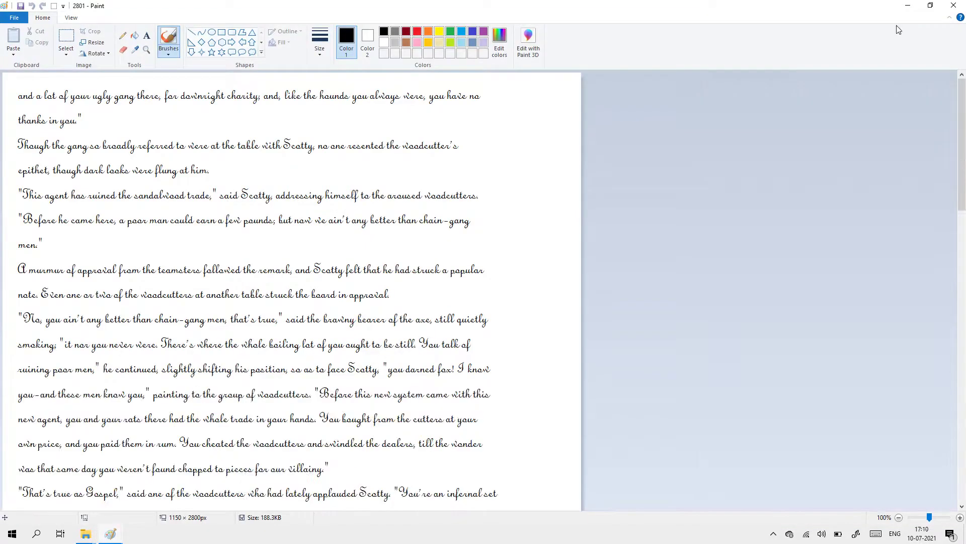
{"action": "left_click", "coordinate": [914, 5]}
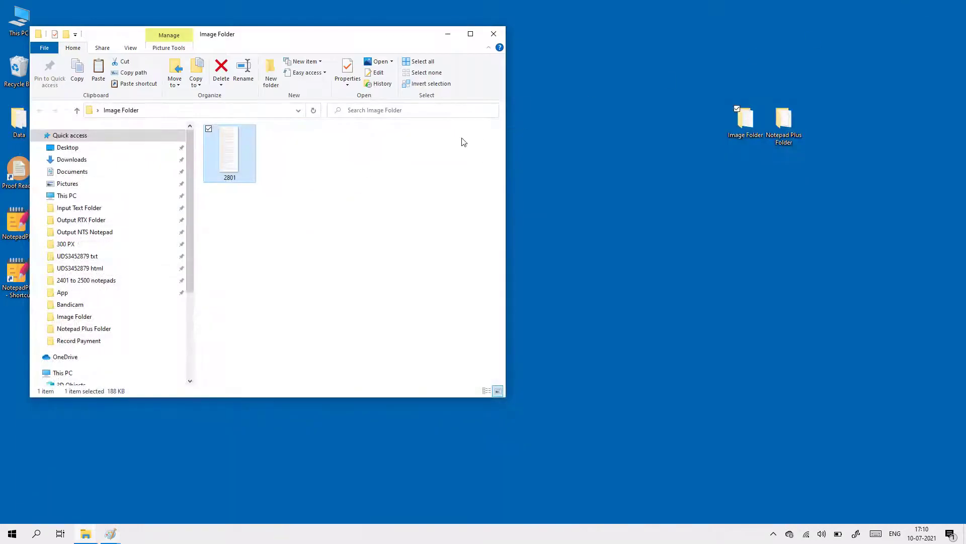
- Launch NotepadPlus, bring the Paint image back up behind it, and open 2801.wrt from Notepad Plus Folder
{"action": "double_click", "coordinate": [25, 286]}
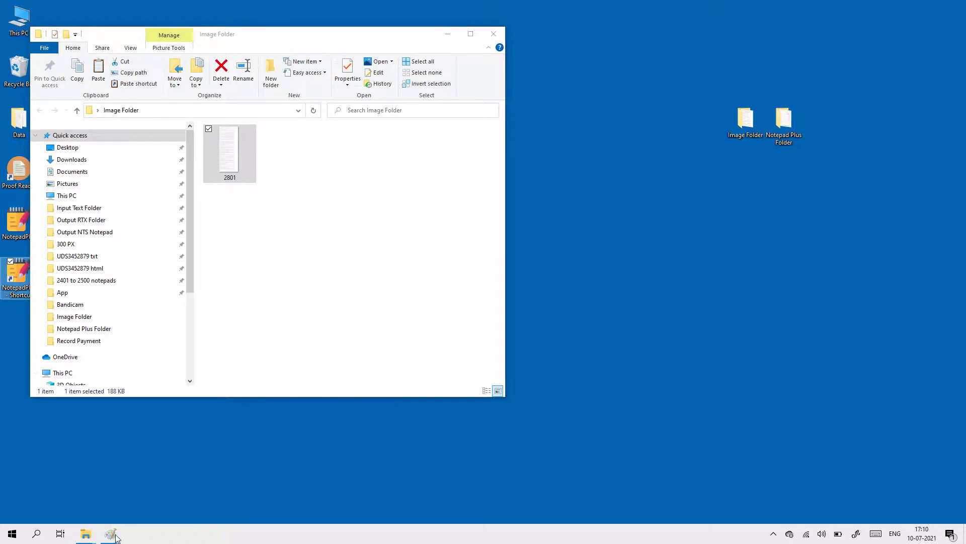
{"action": "mouse_move", "coordinate": [113, 536]}
{"action": "left_click", "coordinate": [134, 510]}
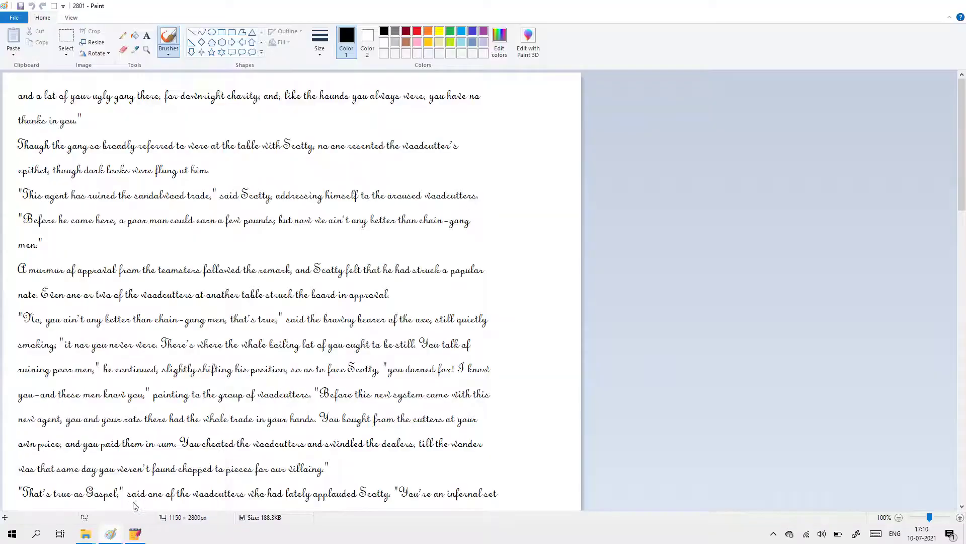
{"action": "left_click", "coordinate": [208, 155]}
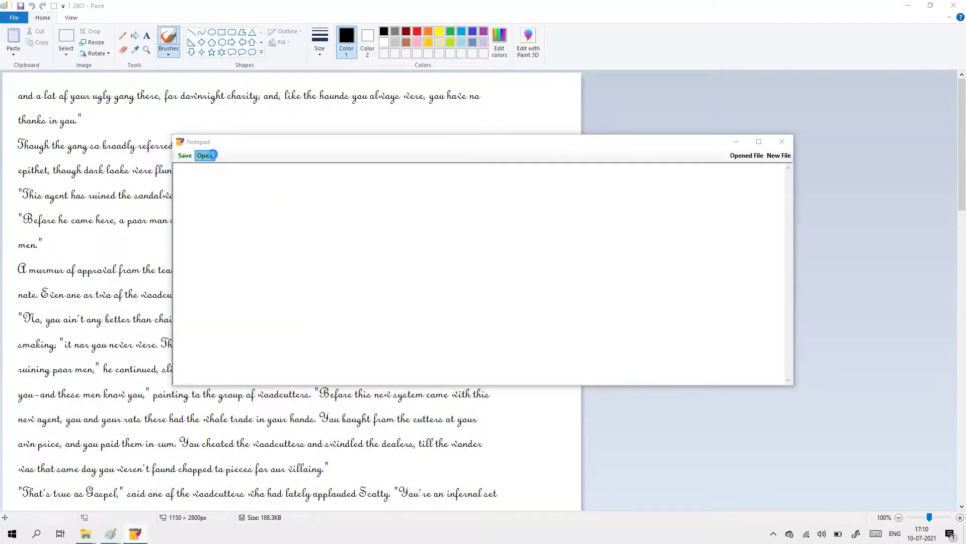
{"action": "double_click", "coordinate": [131, 73]}
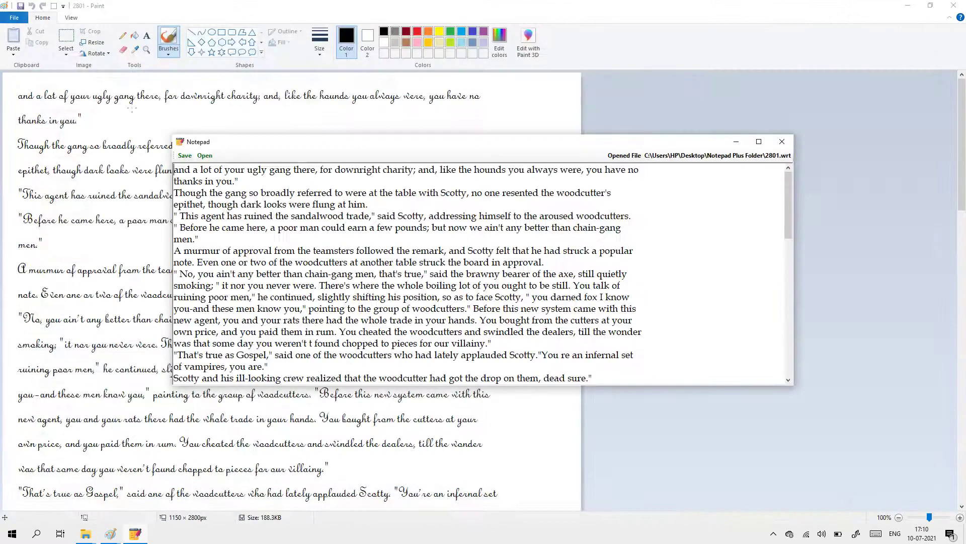
- Compare the 2801.wrt text from beginning to end with the scanned image in Paint, and close the NotepadPlus window
{"action": "left_click_drag", "start_coordinate": [260, 151], "coordinate": [114, 190]}
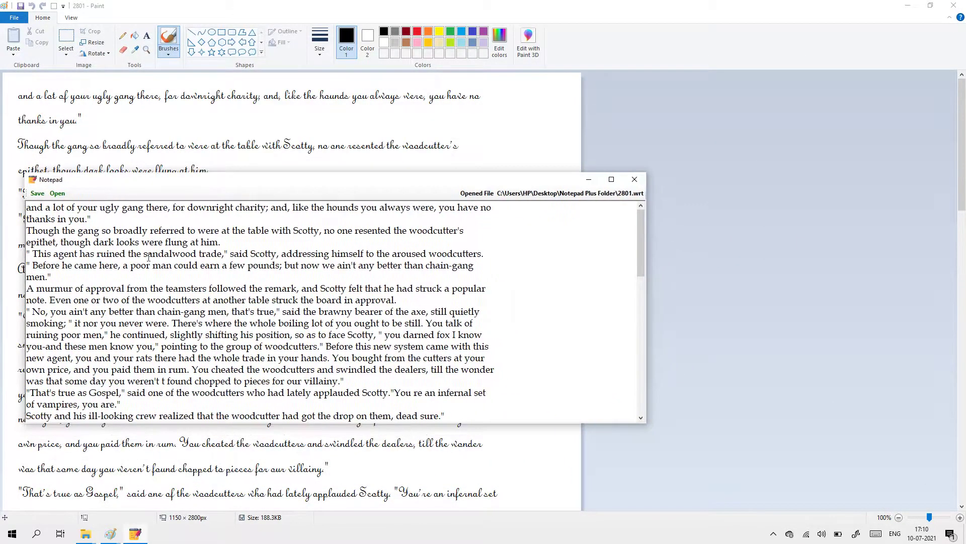
{"action": "scroll", "coordinate": [149, 257], "scroll_direction": "down", "scroll_amount": 4}
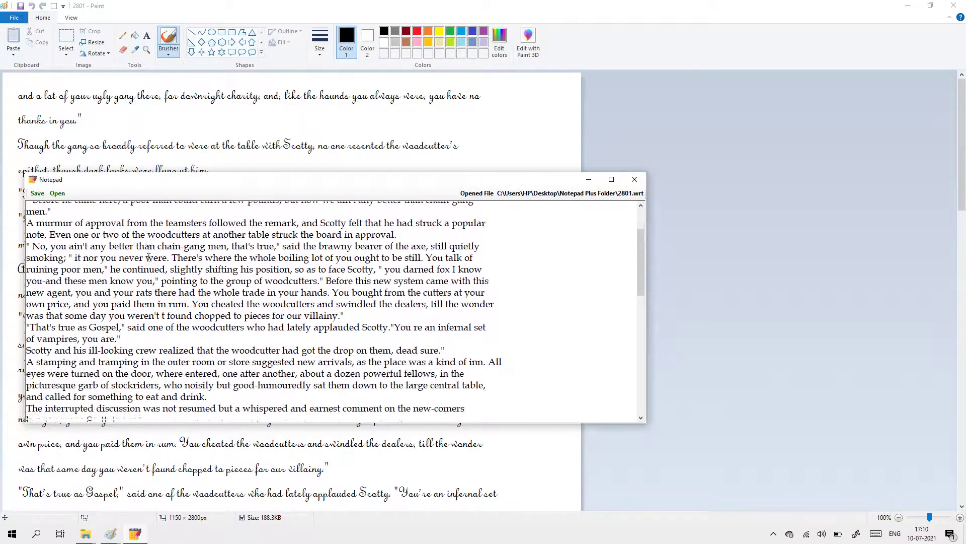
{"action": "scroll", "coordinate": [164, 208], "scroll_direction": "down", "scroll_amount": 10}
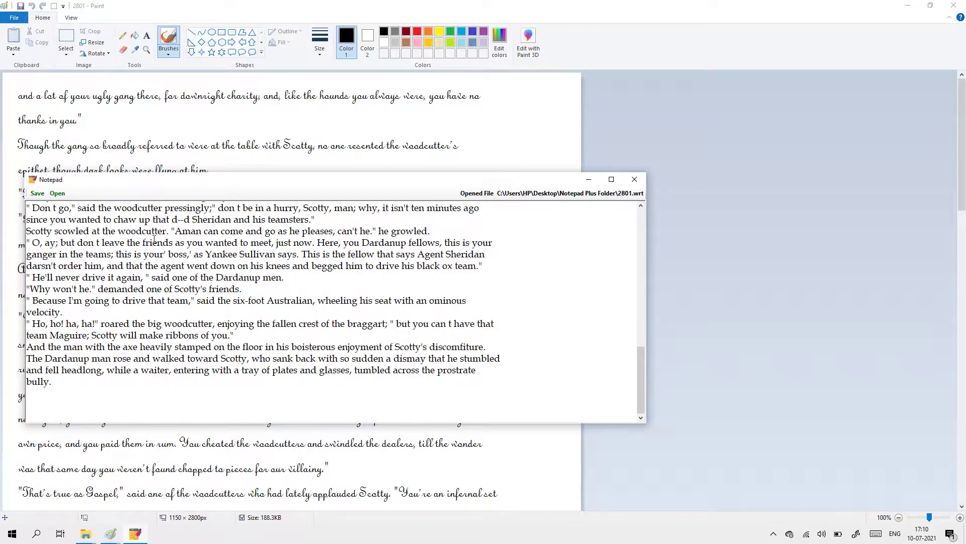
{"action": "scroll", "coordinate": [153, 240], "scroll_direction": "up", "scroll_amount": 10}
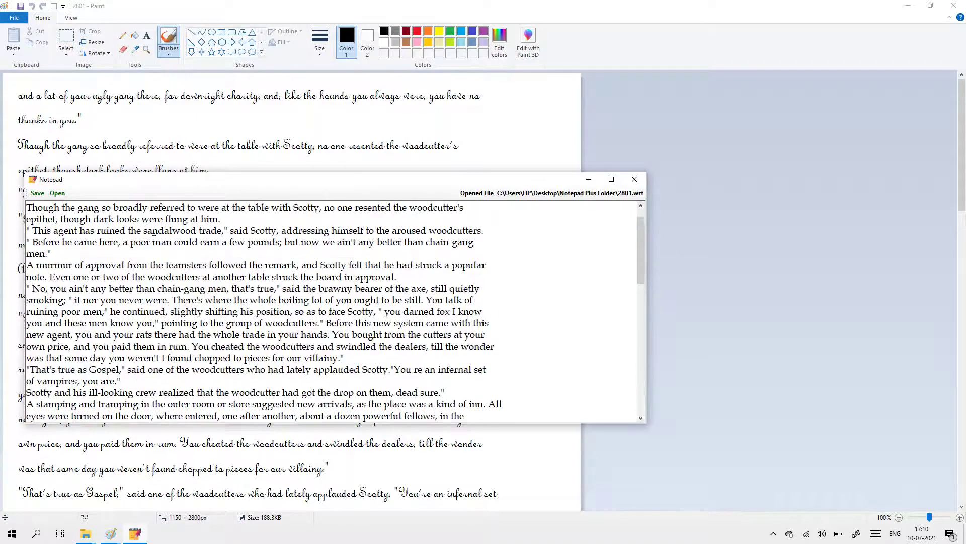
{"action": "mouse_move", "coordinate": [182, 208]}
{"action": "left_mouse_down"}
{"action": "mouse_move", "coordinate": [262, 268]}
{"action": "mouse_move", "coordinate": [314, 247]}
{"action": "left_mouse_up"}
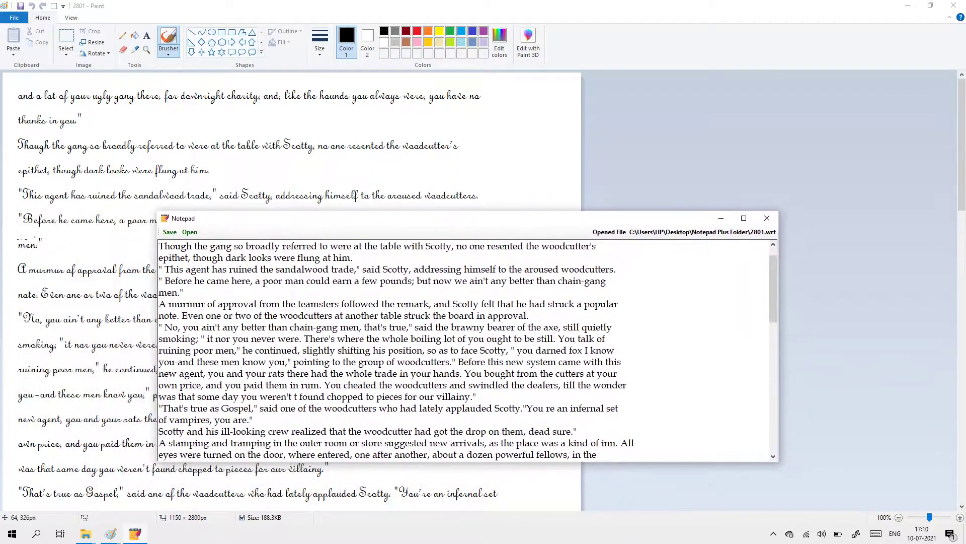
{"action": "scroll", "coordinate": [21, 252], "scroll_direction": "down", "scroll_amount": 10}
{"action": "scroll", "coordinate": [21, 252], "scroll_direction": "down", "scroll_amount": 8}
{"action": "scroll", "coordinate": [250, 343], "scroll_direction": "down", "scroll_amount": 8}
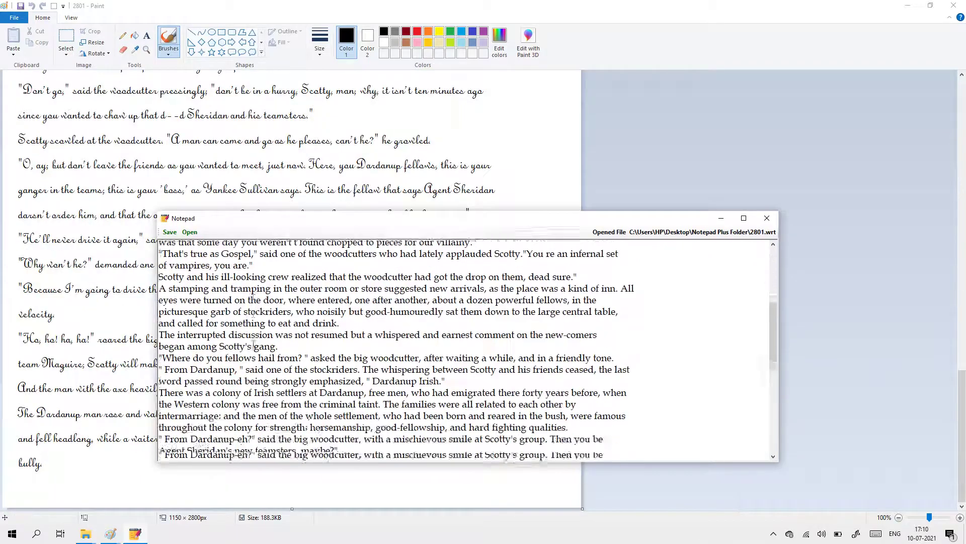
{"action": "scroll", "coordinate": [247, 334], "scroll_direction": "up", "scroll_amount": 9}
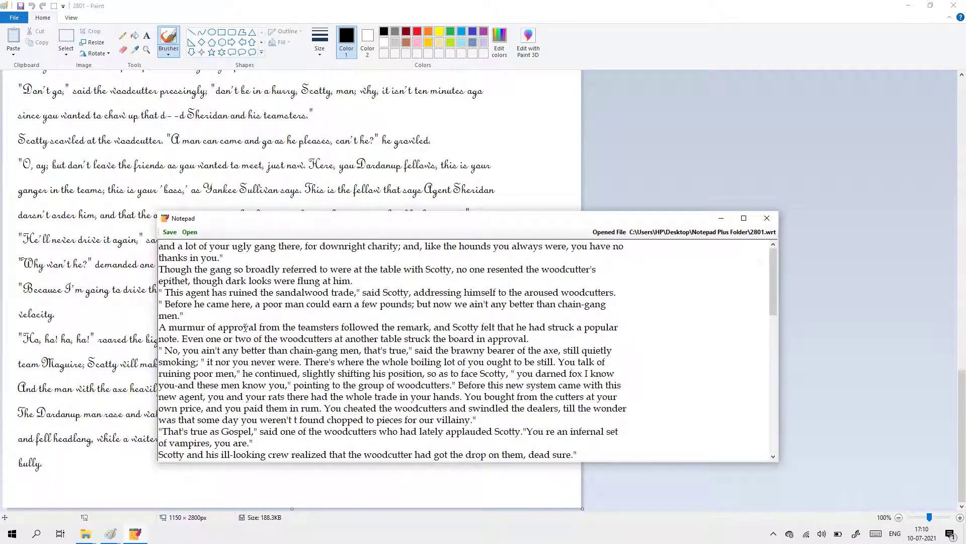
{"action": "scroll", "coordinate": [4, 322], "scroll_direction": "up", "scroll_amount": 10}
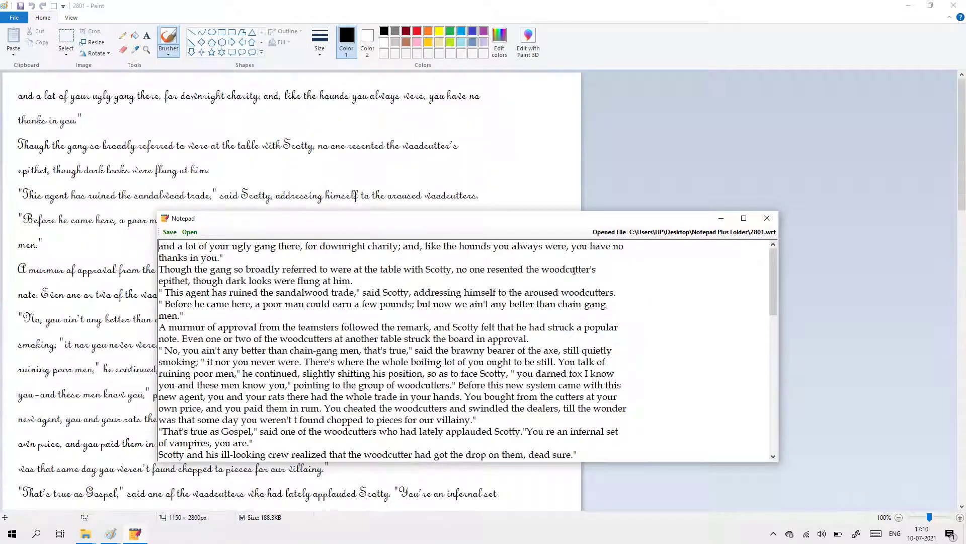
{"action": "left_click", "coordinate": [767, 218]}
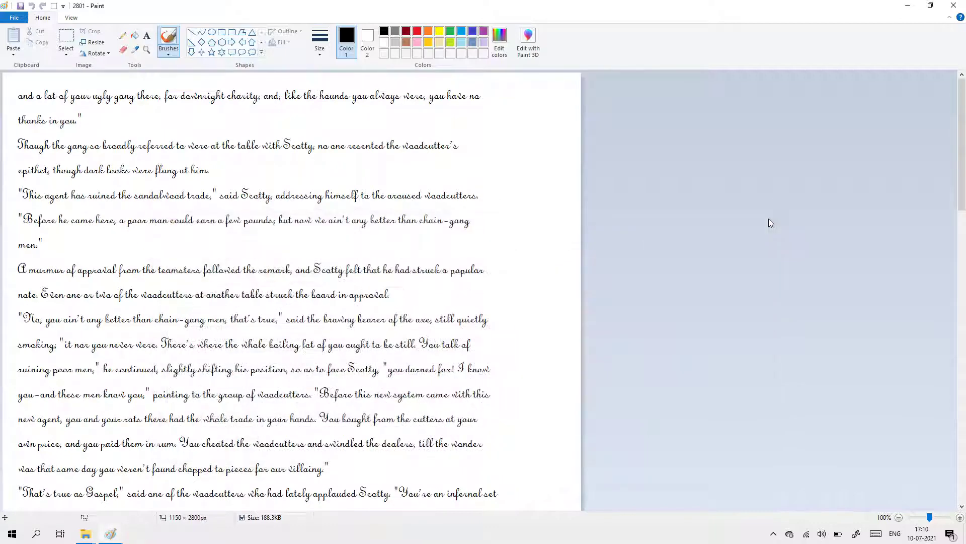